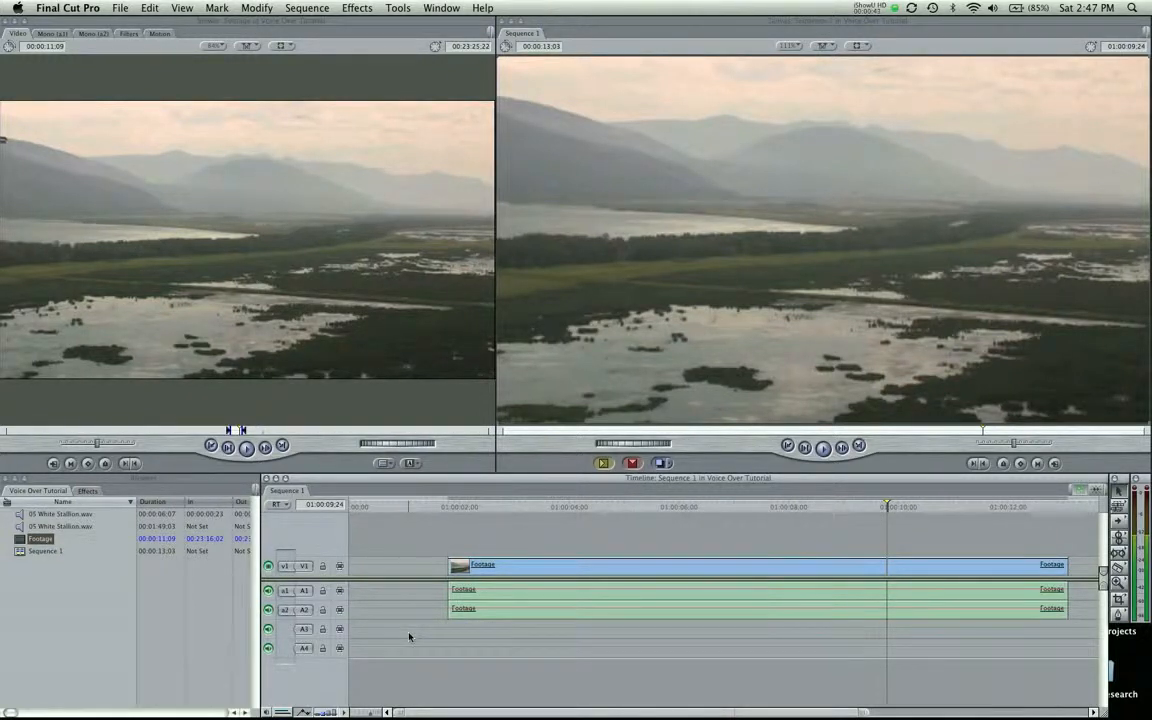
drag(410, 636, 470, 592)
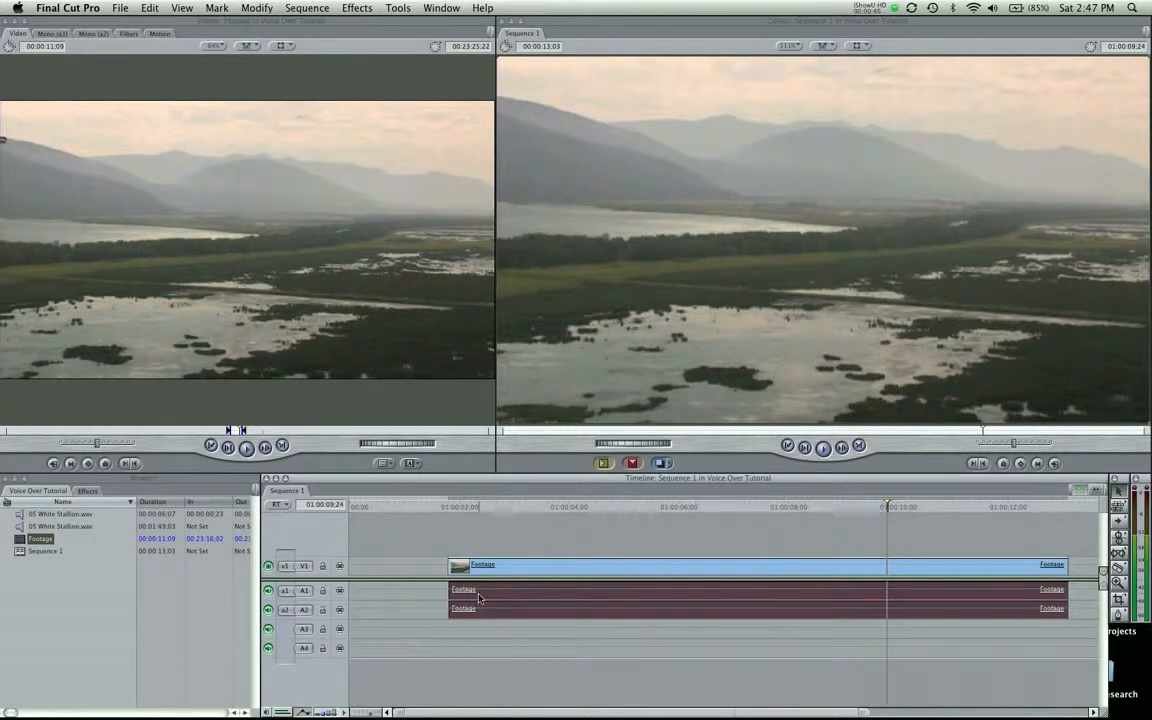
key(Delete)
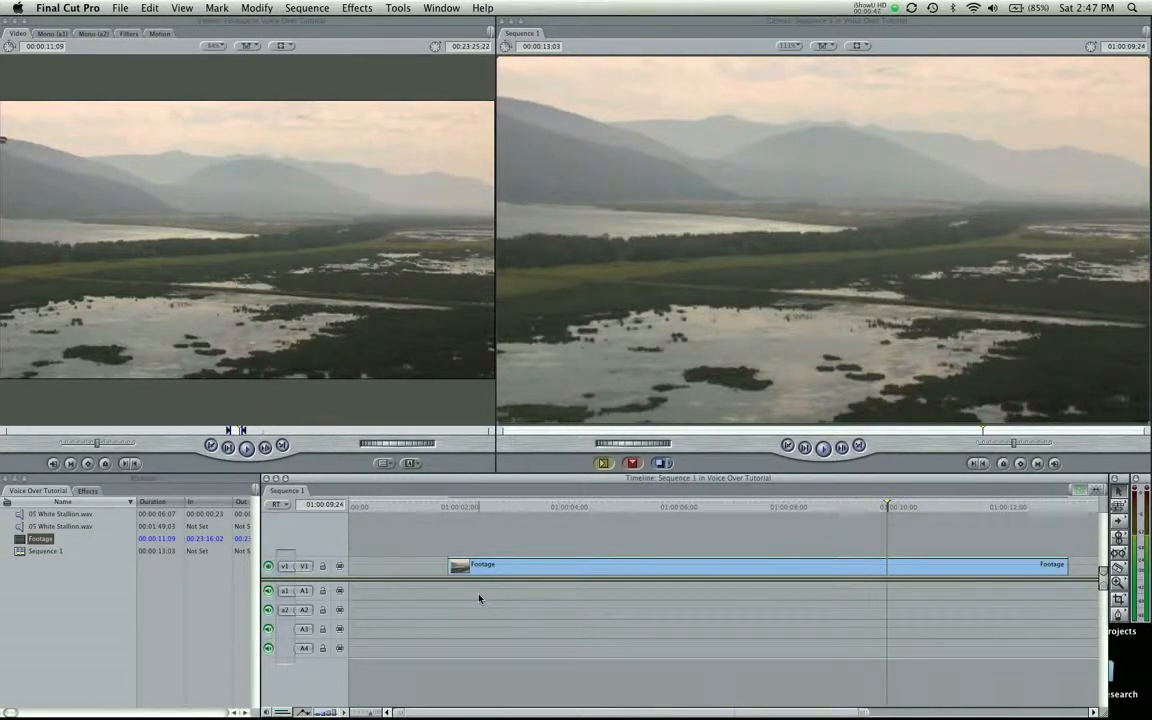
key(super+z)
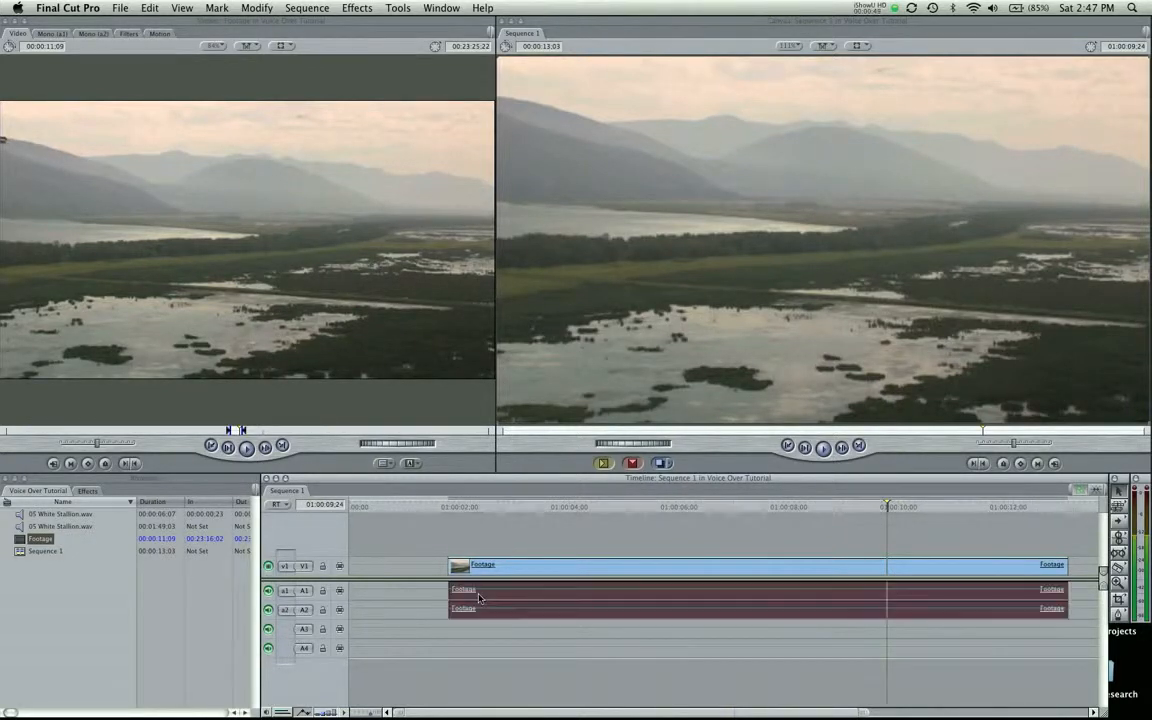
click(419, 568)
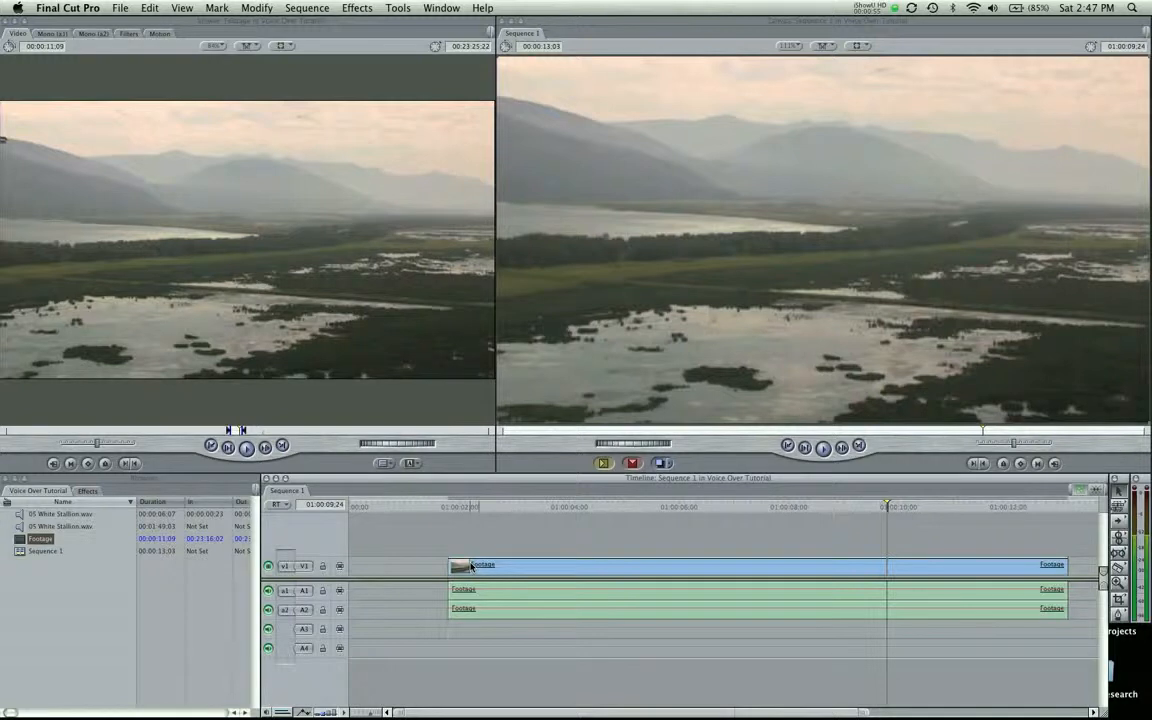
Step: Lock video track V1, delete the Footage clip's linked audio from A1 and A2, and unlock V1
click(472, 567)
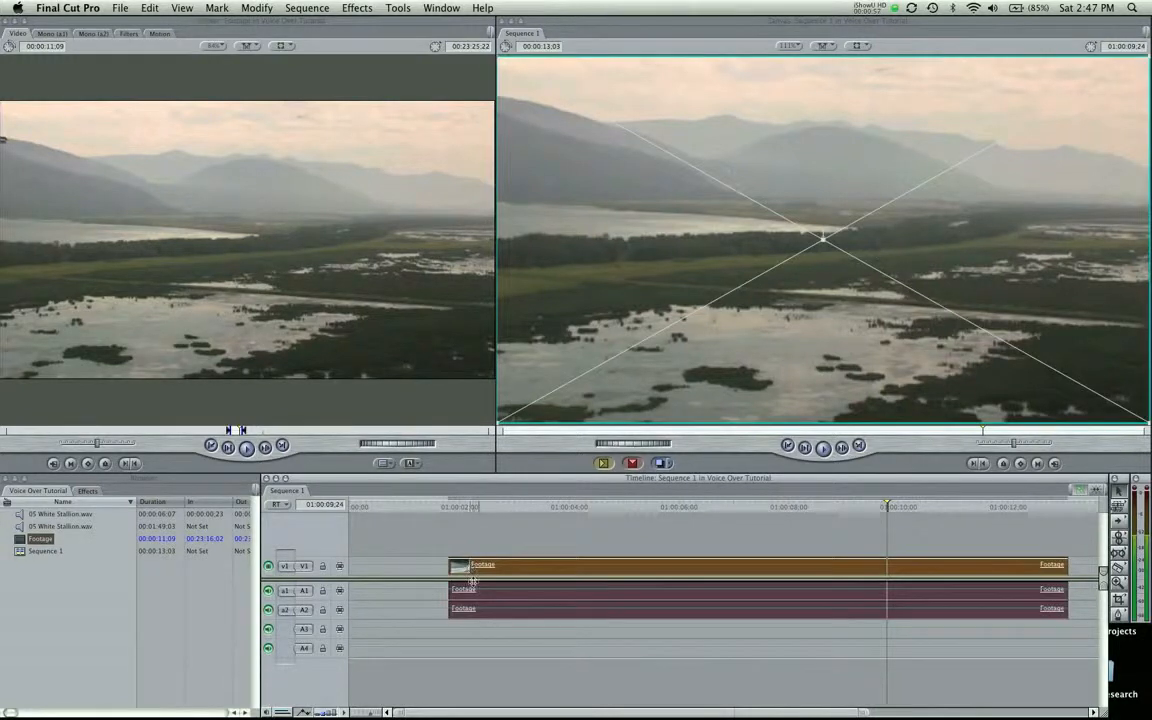
click(322, 567)
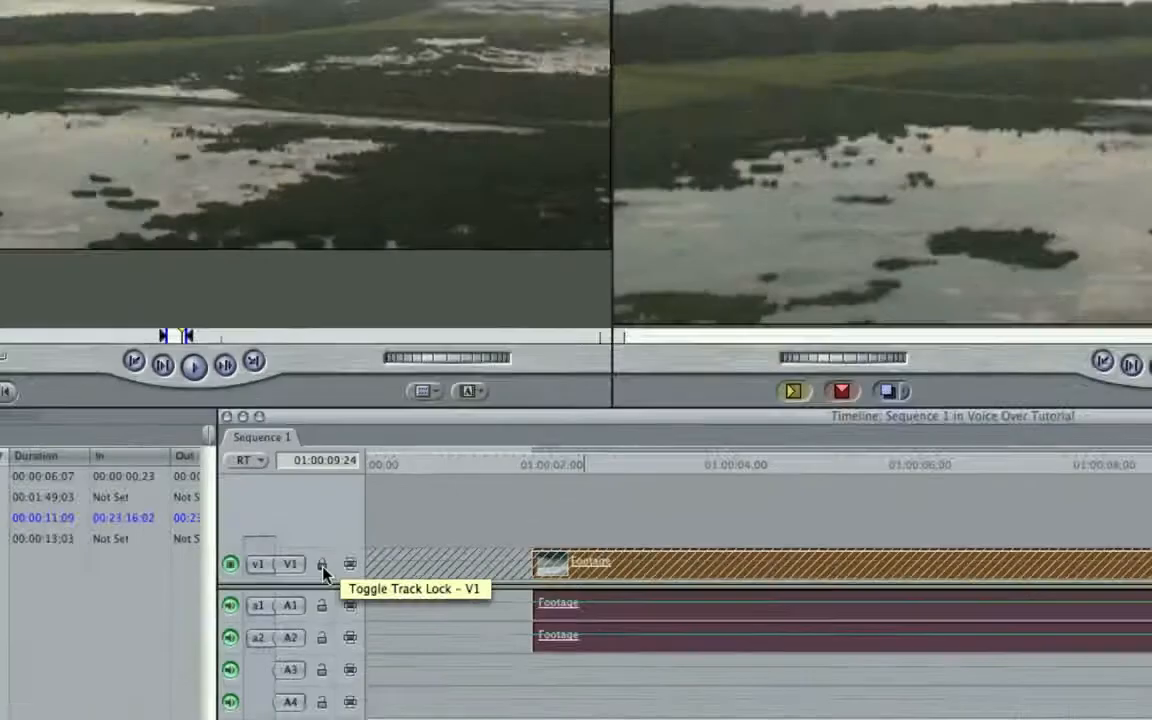
key(Delete)
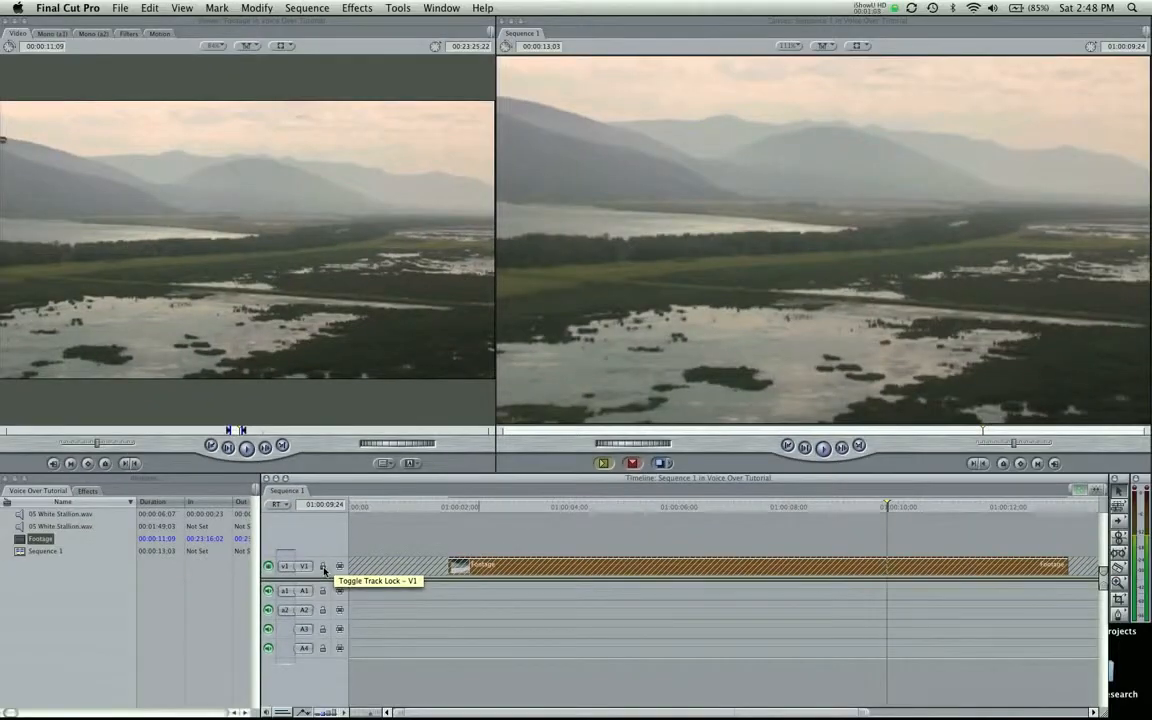
click(323, 568)
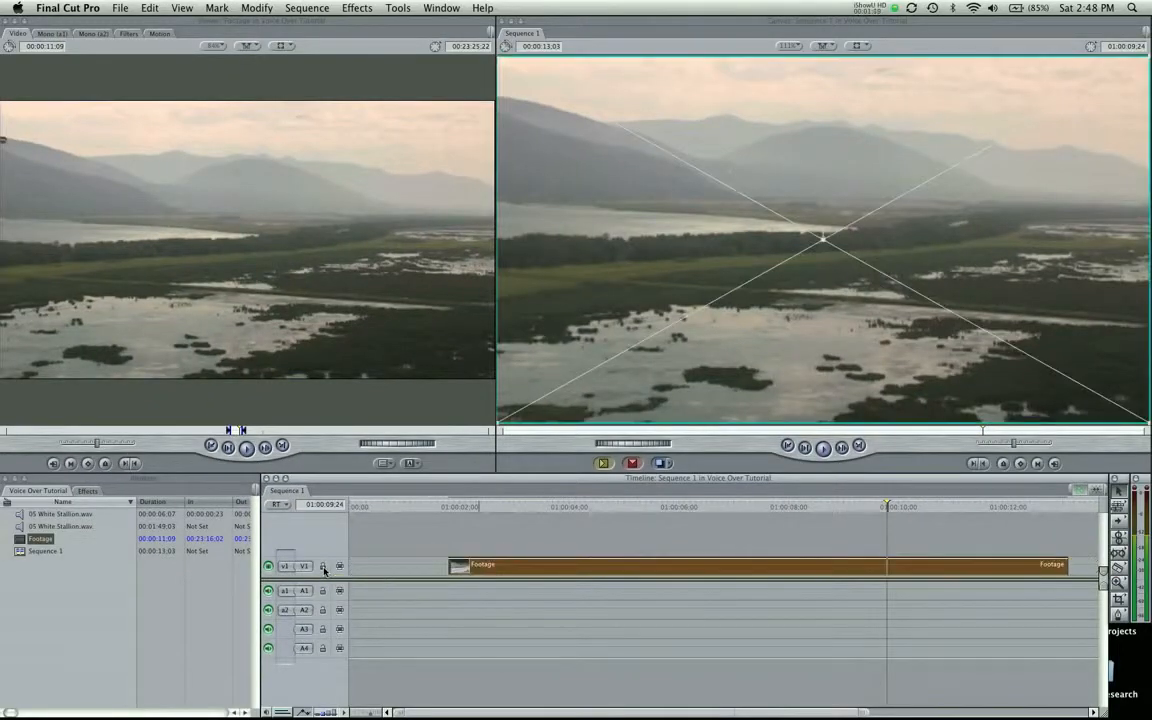
Step: Move the Footage video clip earlier on track V1 so that it starts at about 01:00:00;15
click(503, 566)
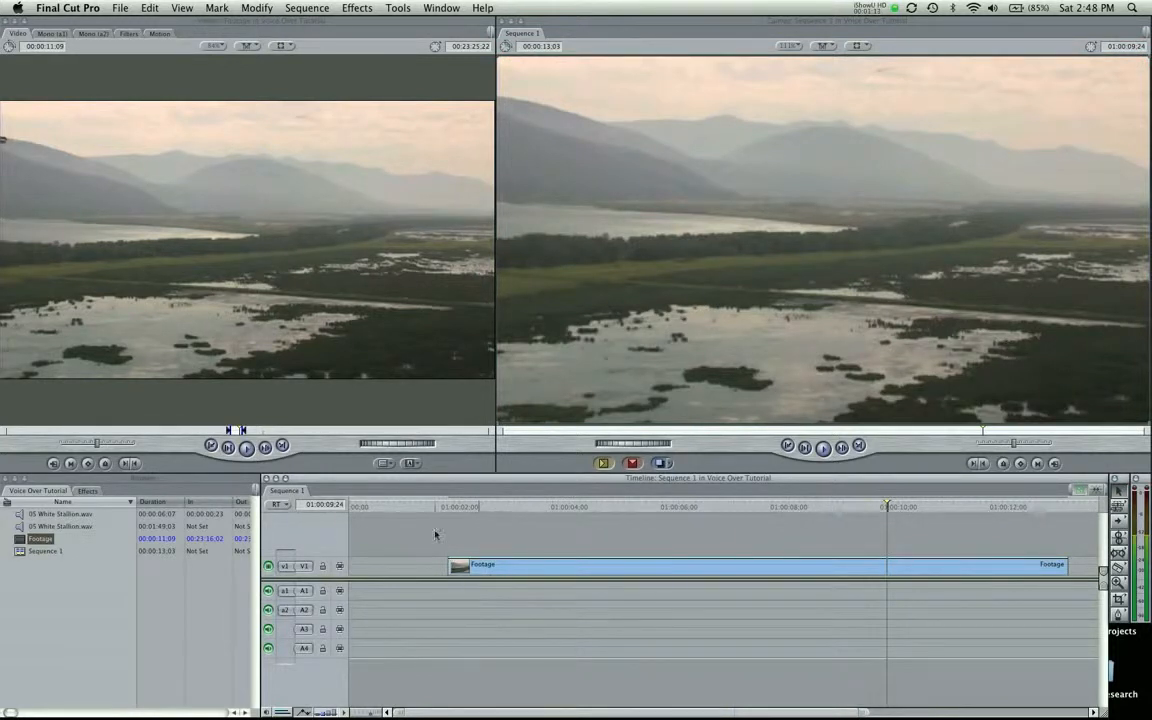
click(561, 514)
drag(486, 566, 413, 565)
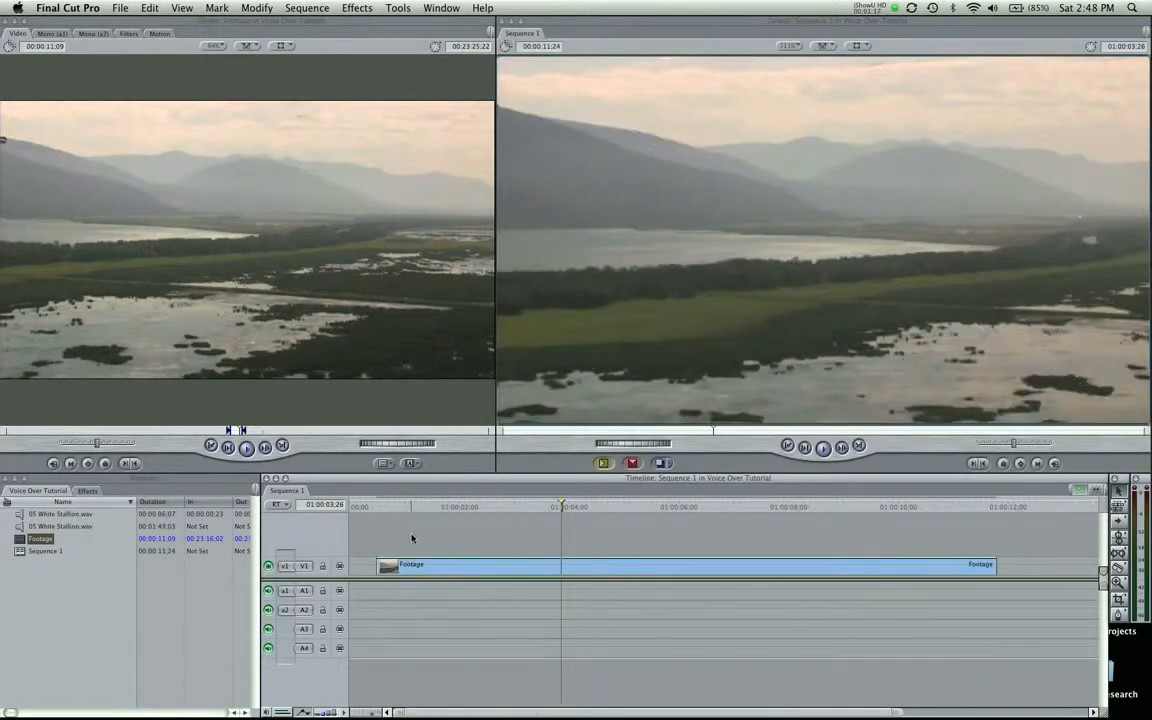
Step: Open the longer 05 White Stallion.wav music file in the Viewer and show its entire waveform
click(157, 578)
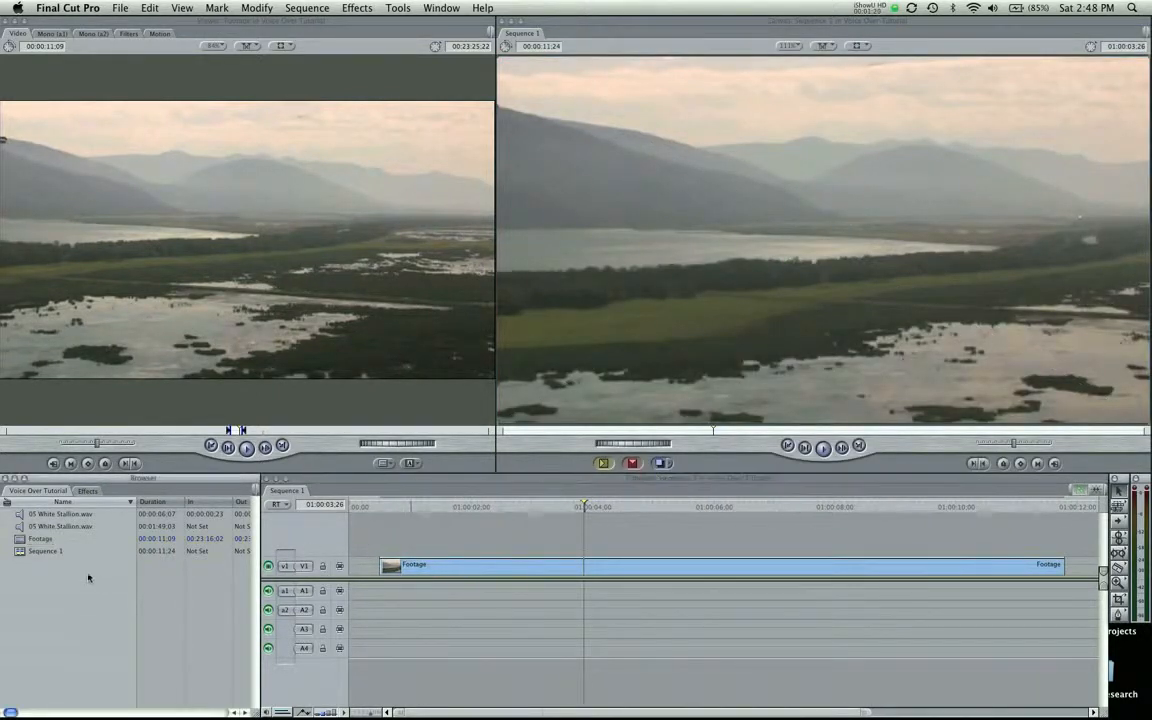
click(19, 527)
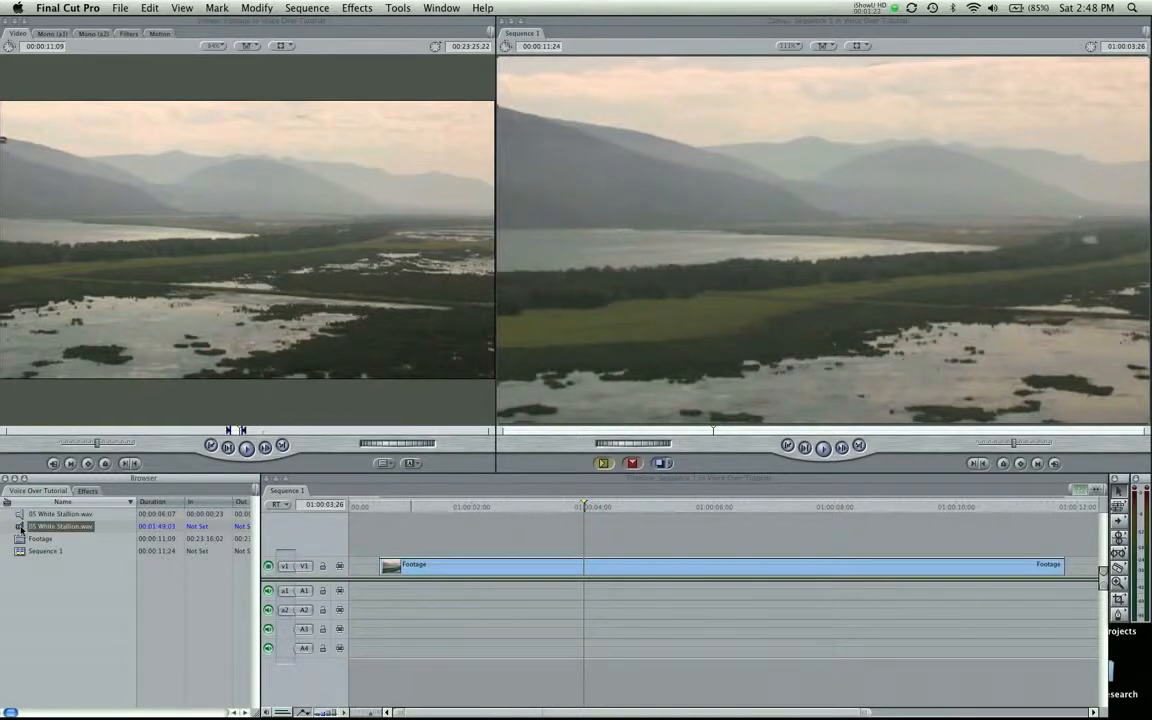
double_click(19, 527)
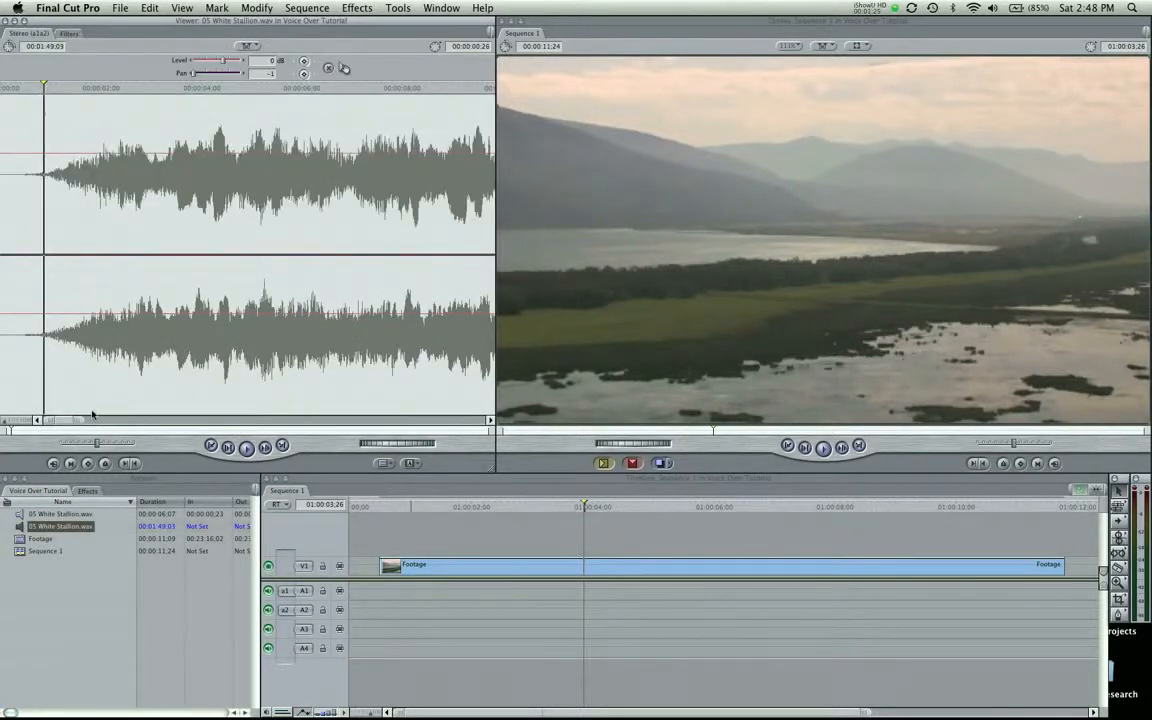
drag(82, 425, 478, 433)
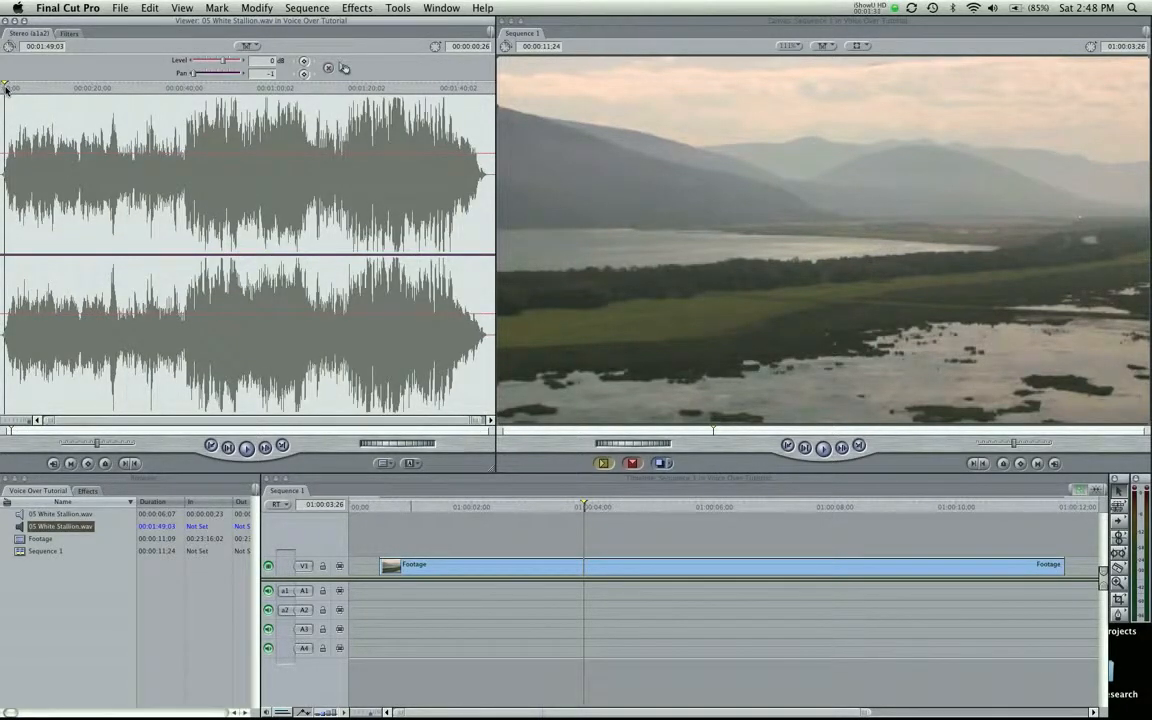
Step: Mark the music from its beginning to 00:00:40;06 and place it on tracks A1 and A2 under the Footage clip's start
key(i)
drag(90, 90, 181, 92)
key(o)
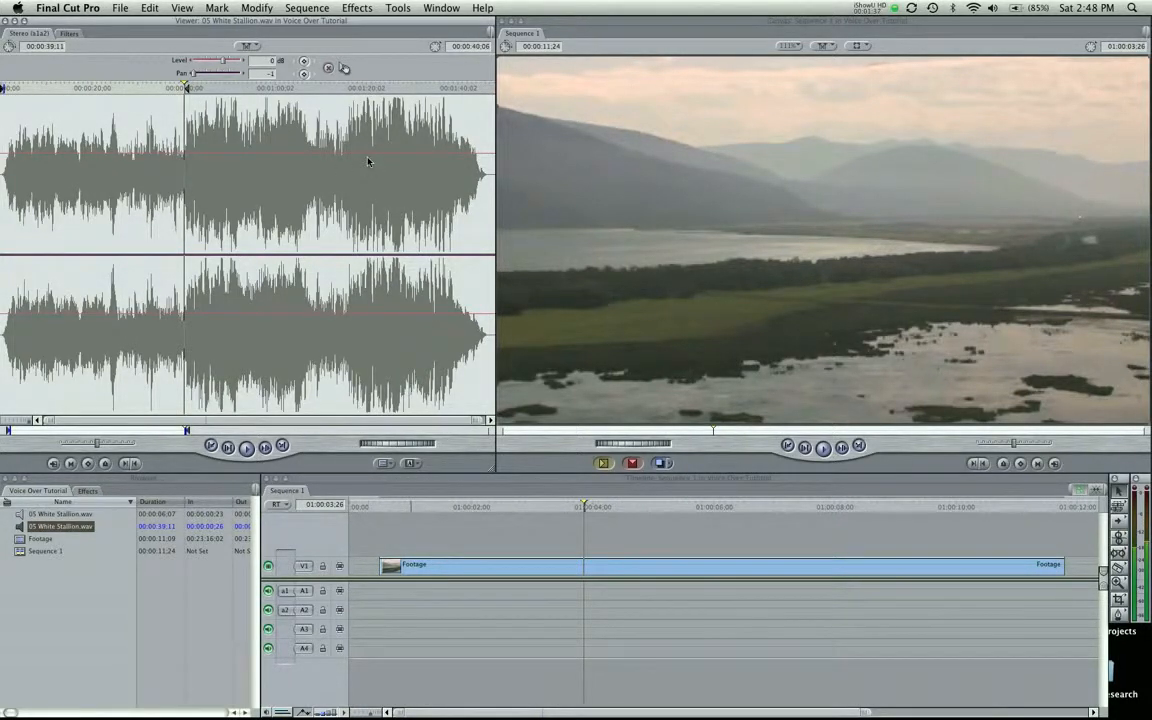
drag(52, 526, 391, 597)
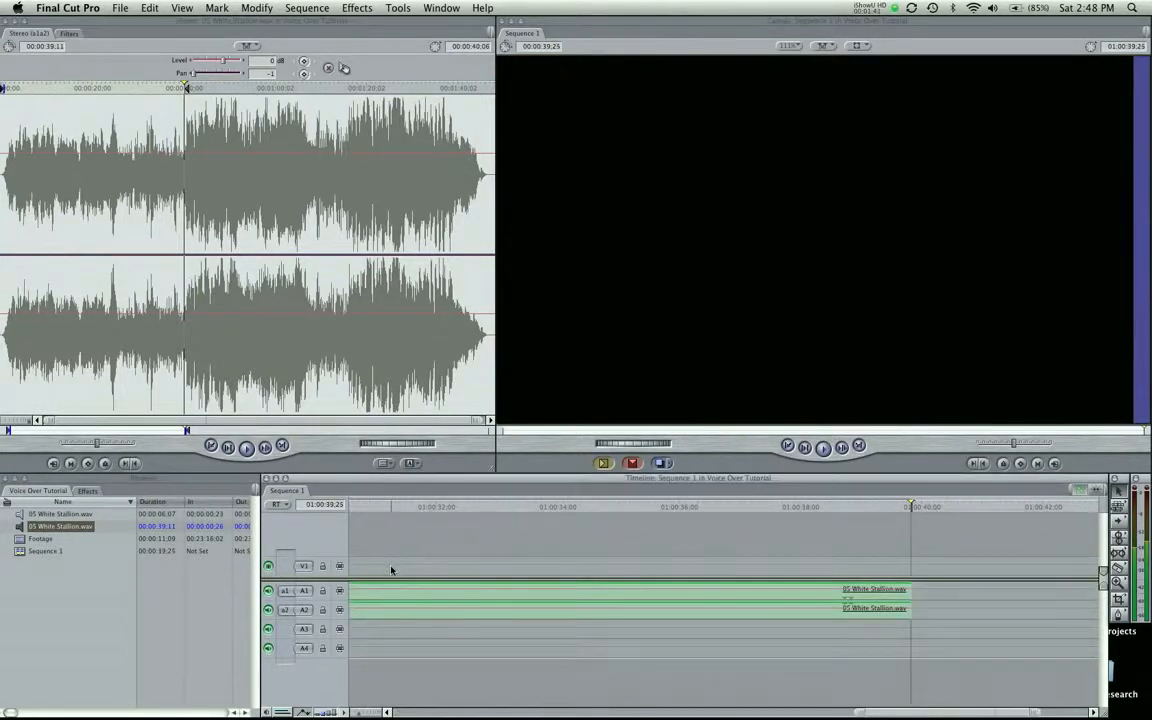
key(shift+z)
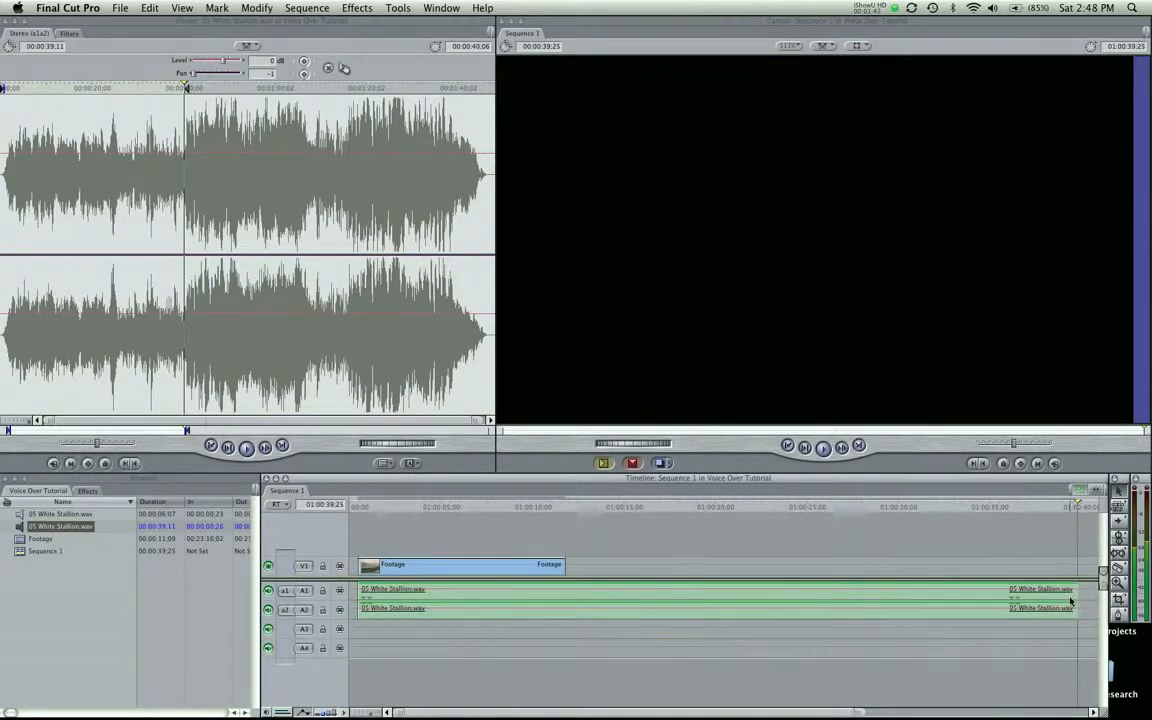
Step: Cut off the music where the Footage clip ends, delete the remainder, and play the sequence from its beginning
drag(1072, 600, 570, 600)
click(570, 600)
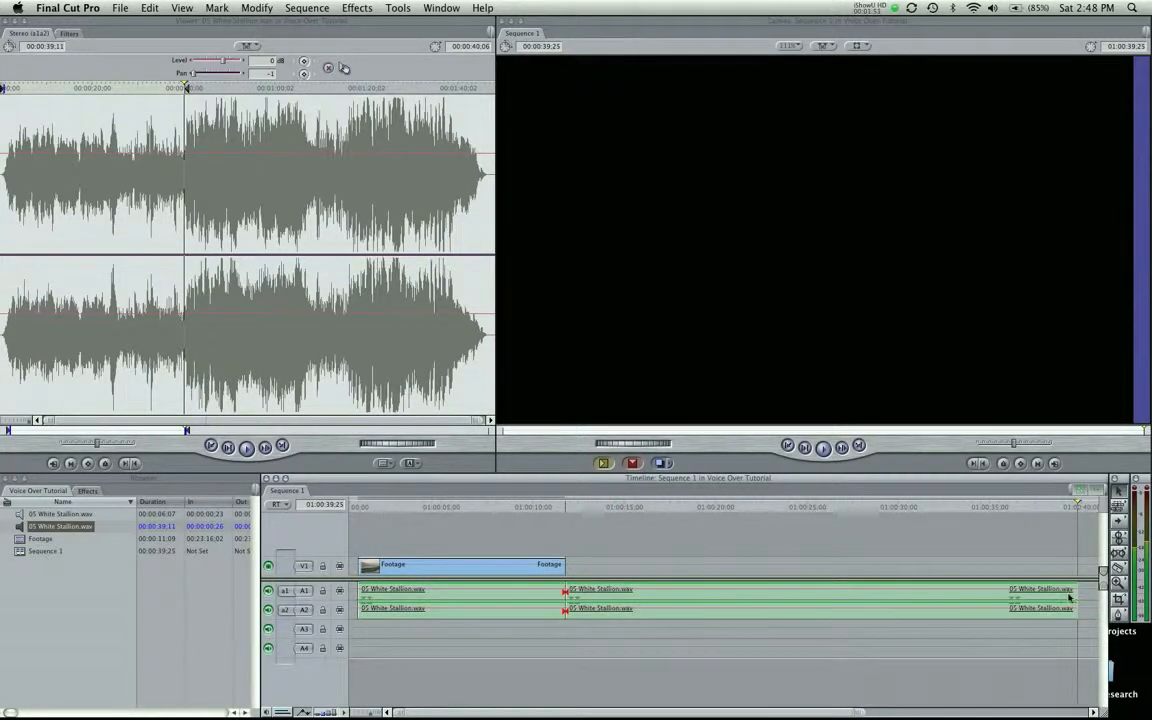
drag(1074, 595, 562, 590)
key(super+z)
click(643, 600)
key(Delete)
click(351, 508)
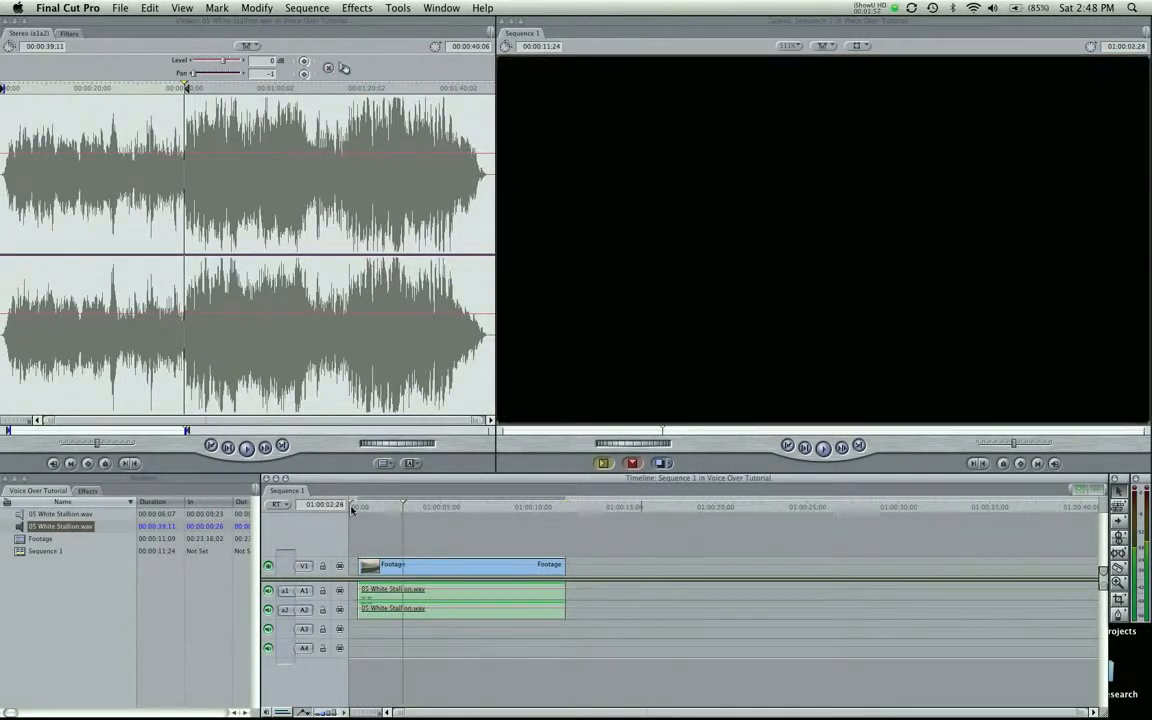
key(space)
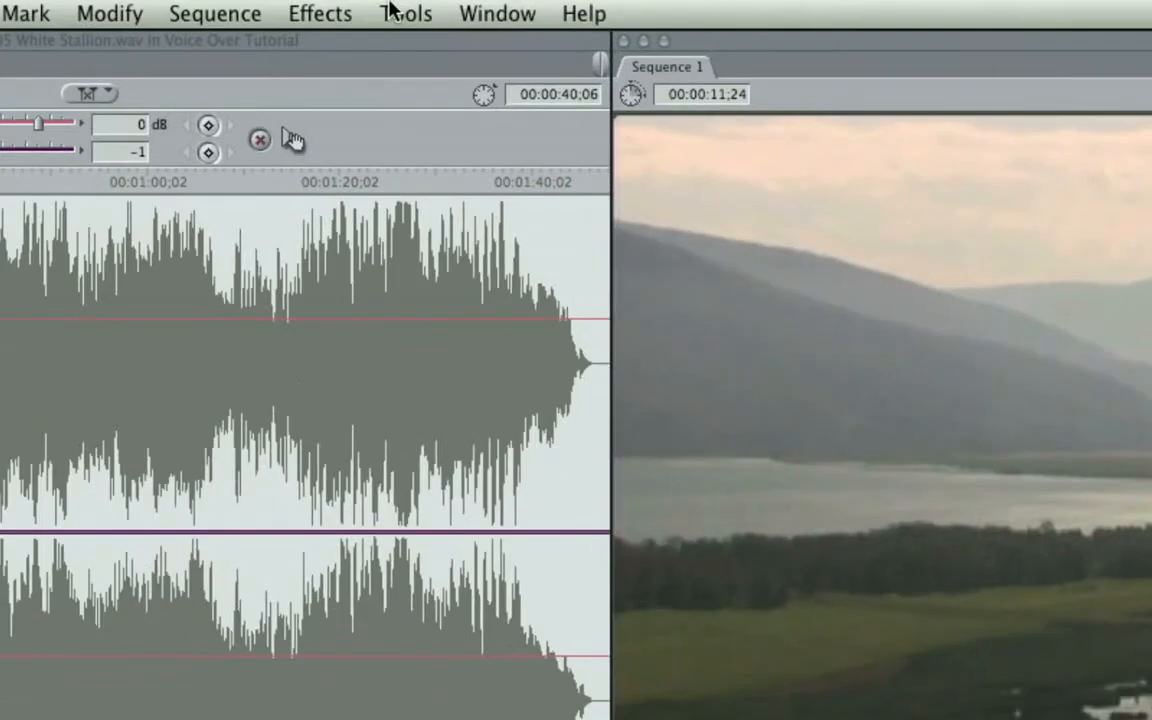
Step: Open the Voice Over tool and select the text of the audio file name
click(391, 8)
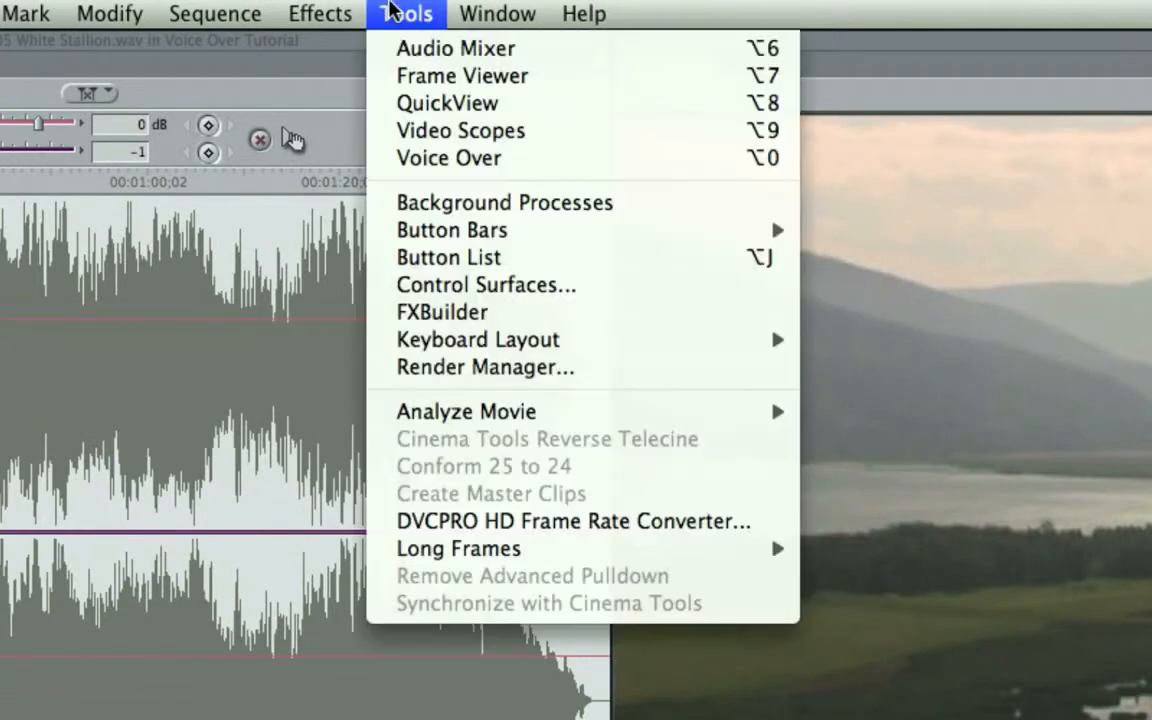
click(437, 160)
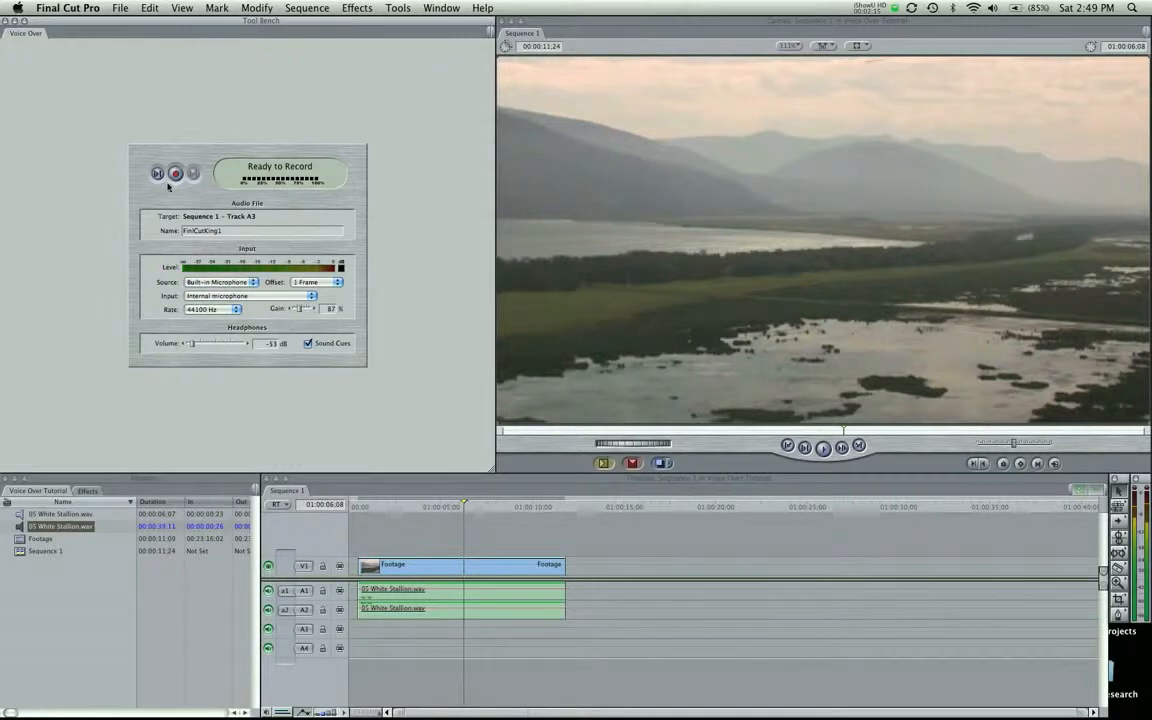
mouse_move(172, 18)
mouse_down()
mouse_move(581, 232)
mouse_move(388, 17)
mouse_move(880, 7)
mouse_move(196, 26)
mouse_move(178, 5)
mouse_up()
drag(184, 231, 236, 232)
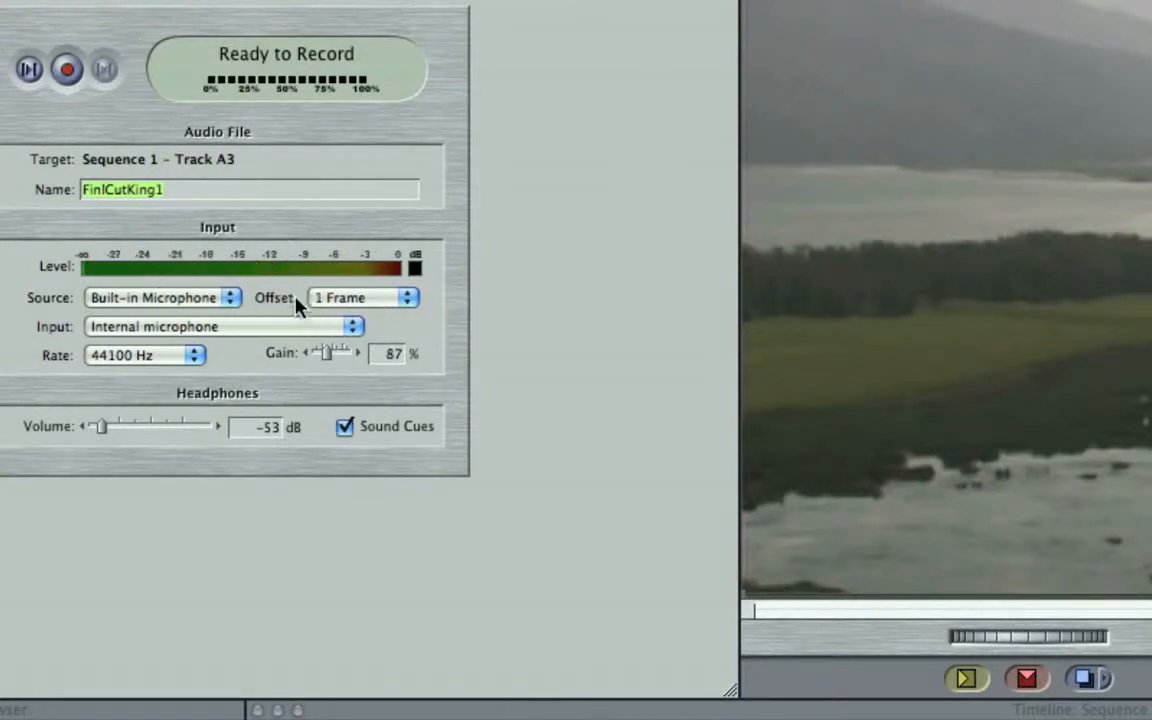
Step: Adjust the voice-over input gain to 91%, trying 135% and 100% on the way
drag(326, 358, 347, 368)
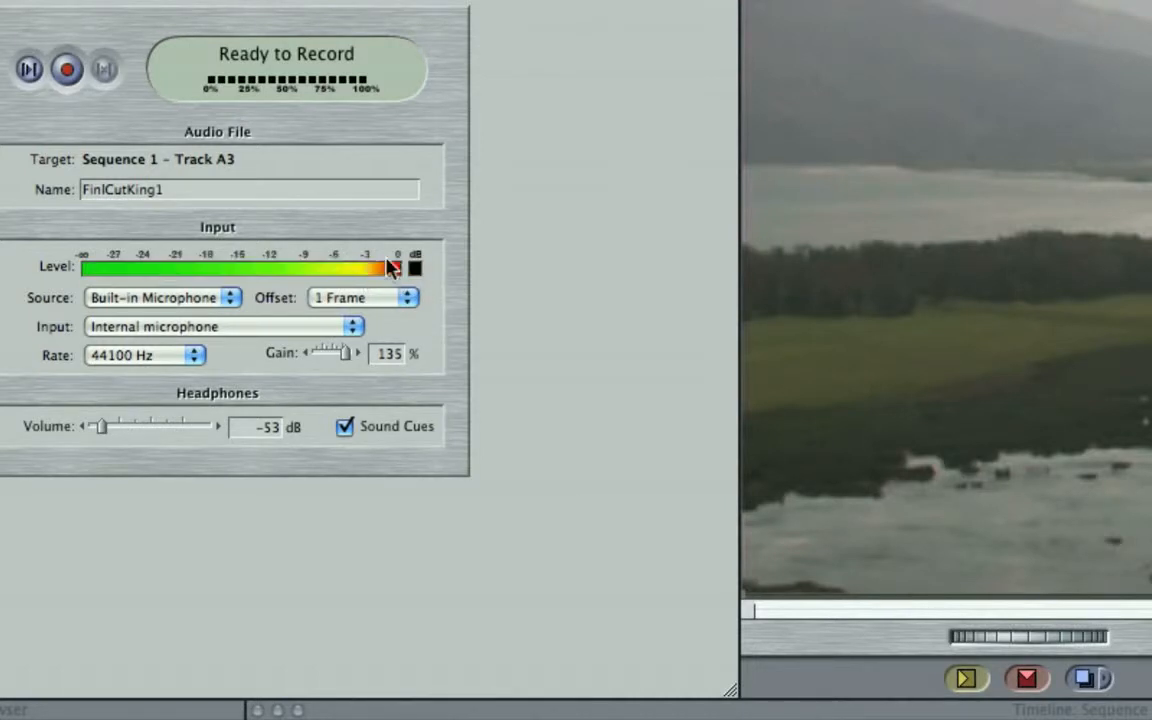
drag(343, 362, 333, 362)
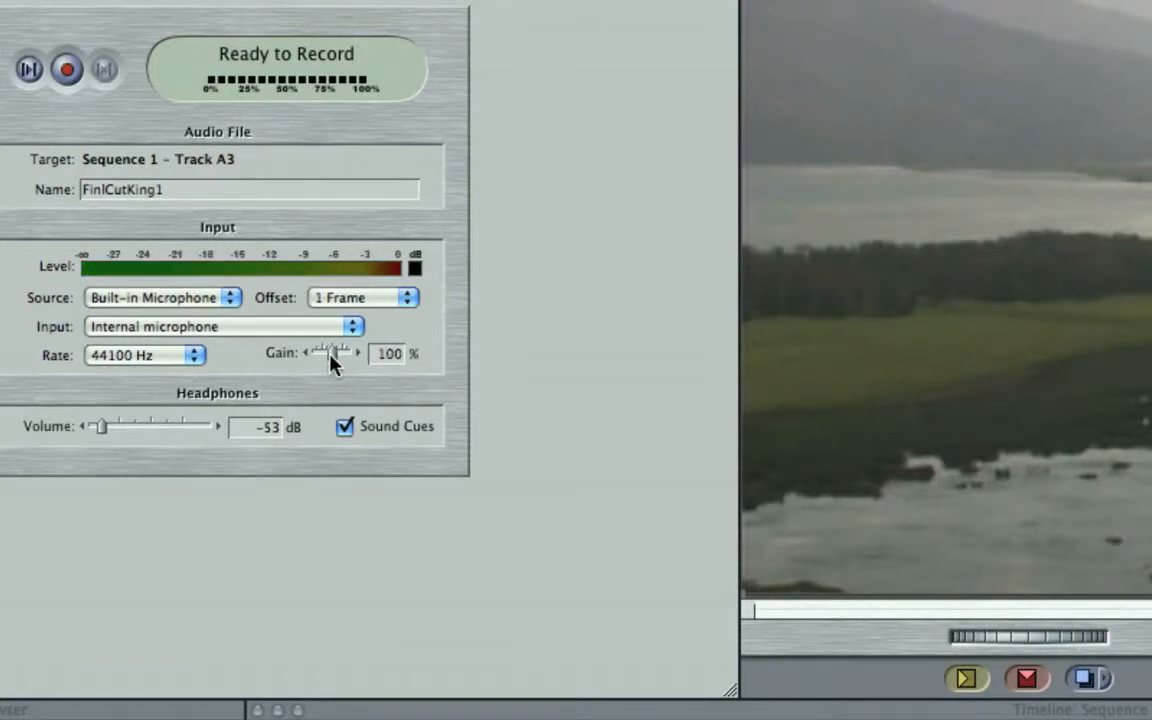
drag(333, 362, 330, 364)
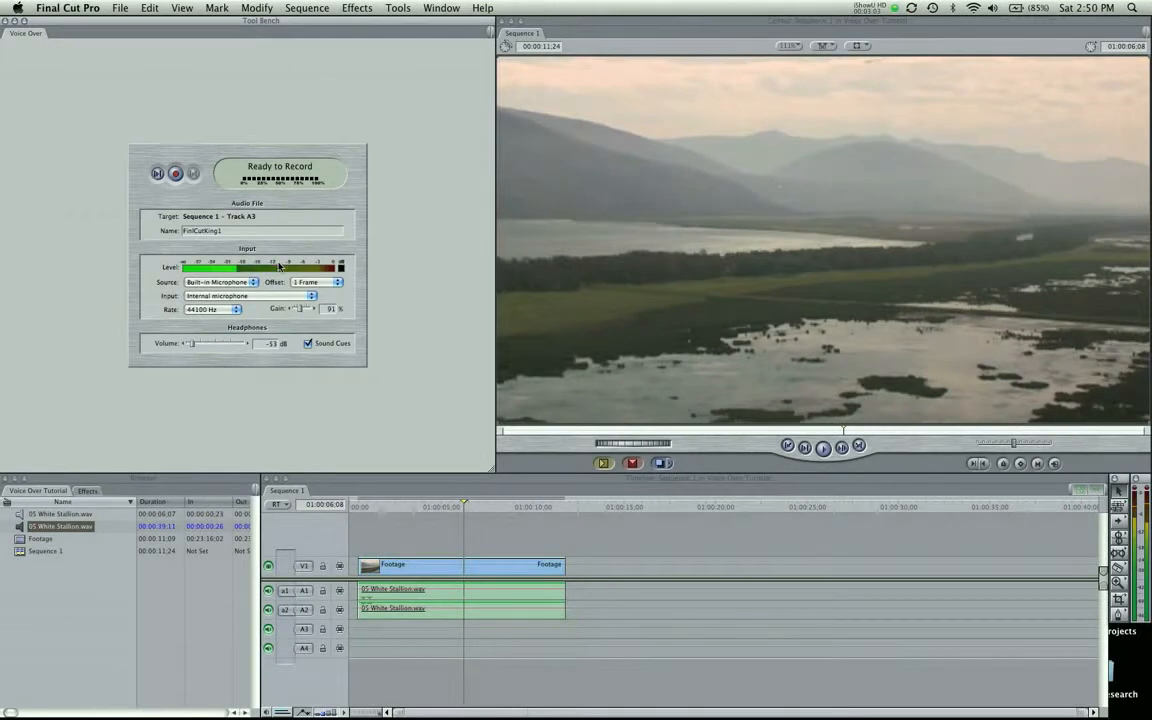
Step: Examine the available Input, Source and Rate options for the voice-over recording without changing them
click(261, 296)
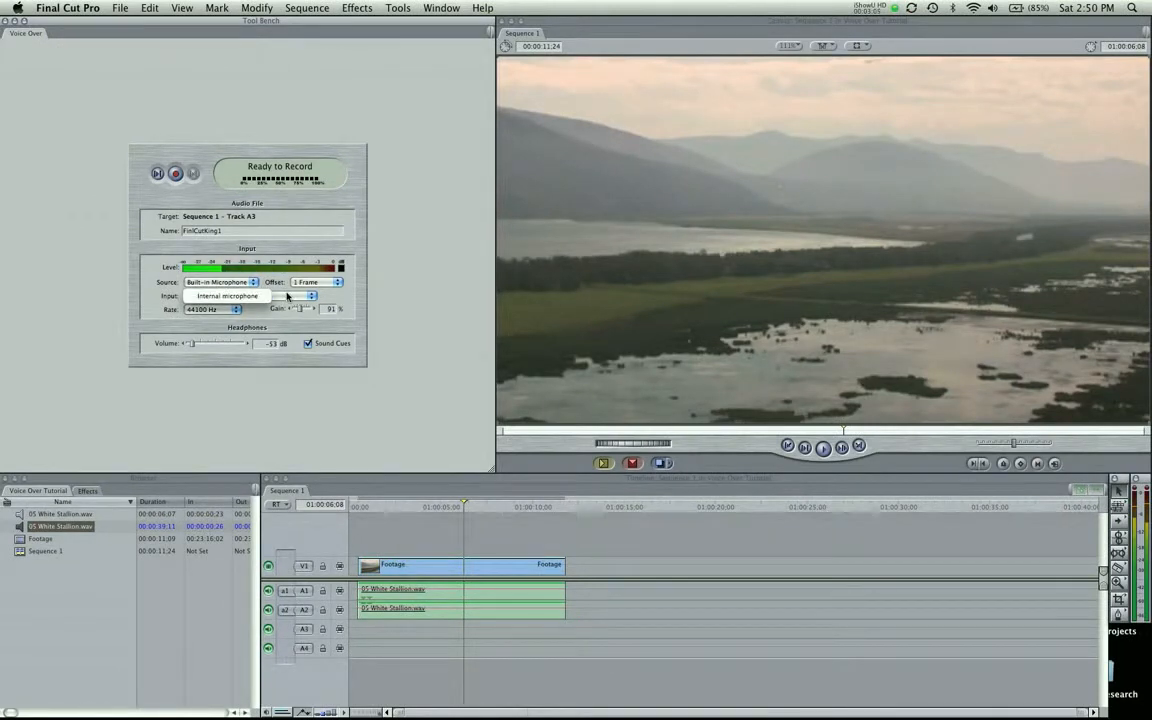
click(287, 297)
click(228, 283)
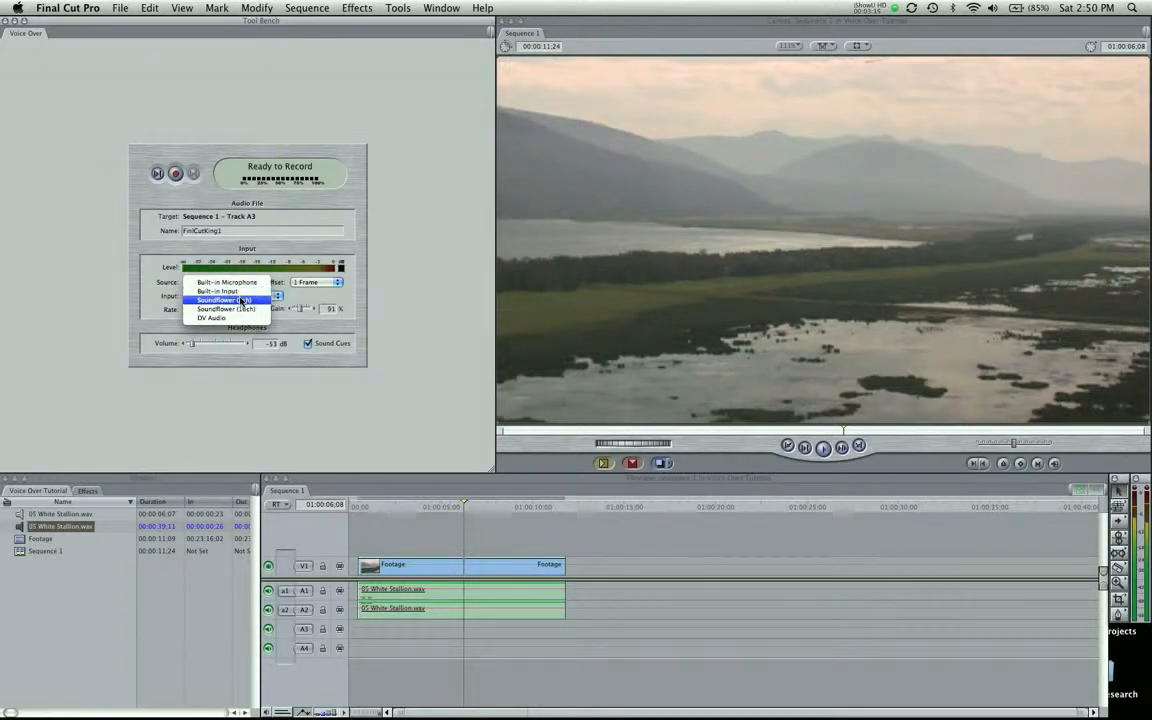
click(295, 293)
click(236, 296)
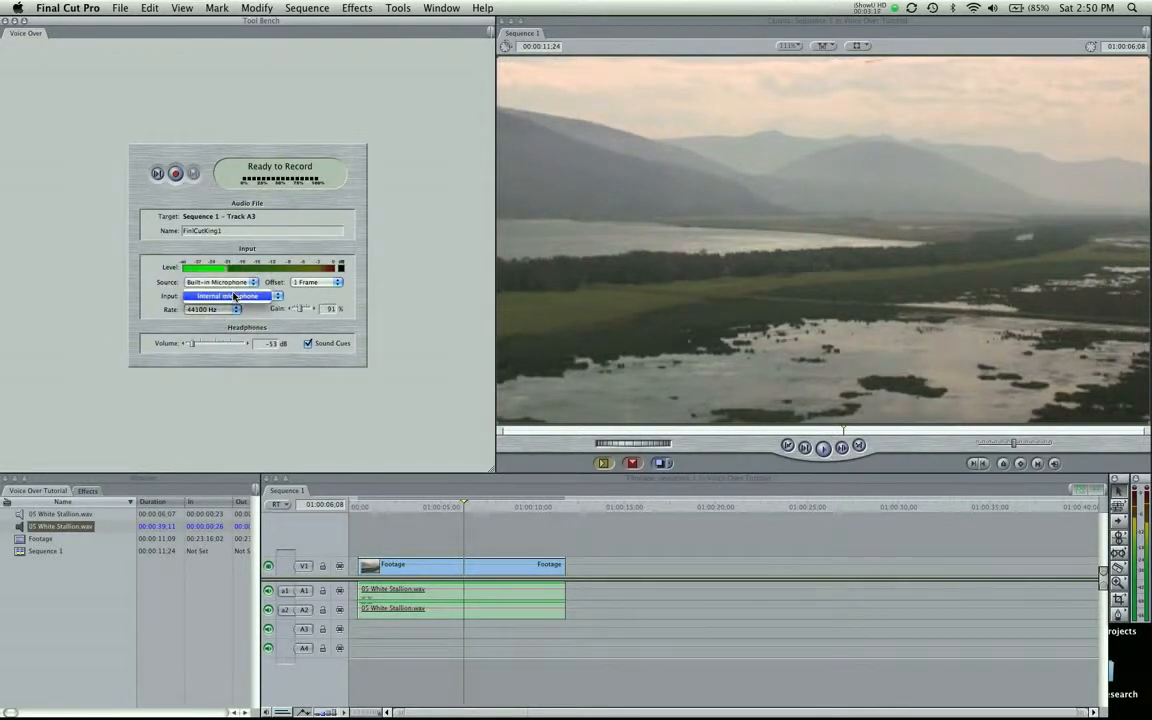
click(312, 295)
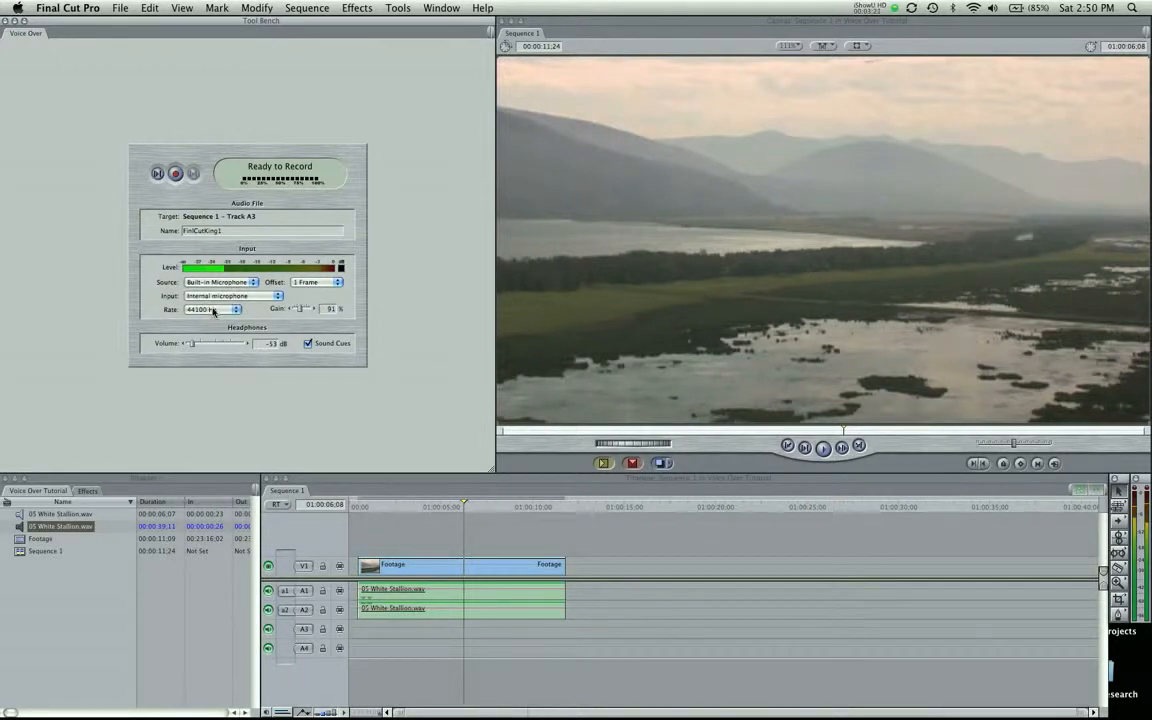
click(213, 311)
click(331, 296)
Step: Position the sequence playhead at 01:00:03;10 for the voice-over and mute the computer's sound output
click(413, 506)
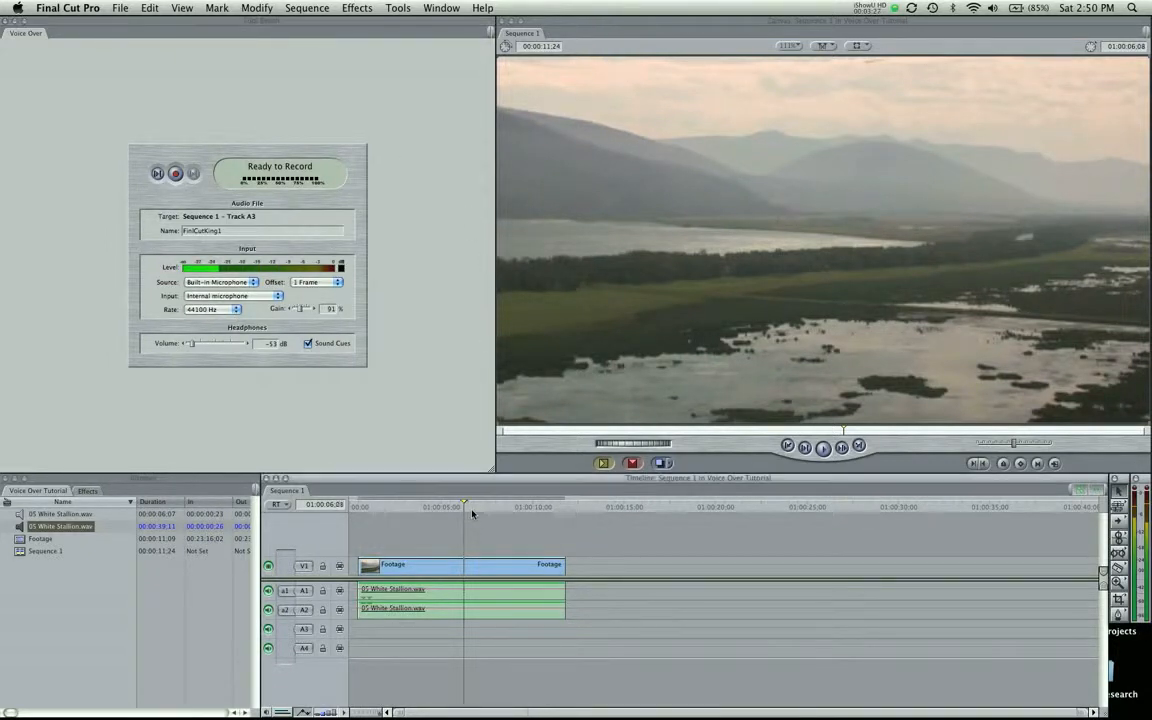
drag(398, 516, 363, 515)
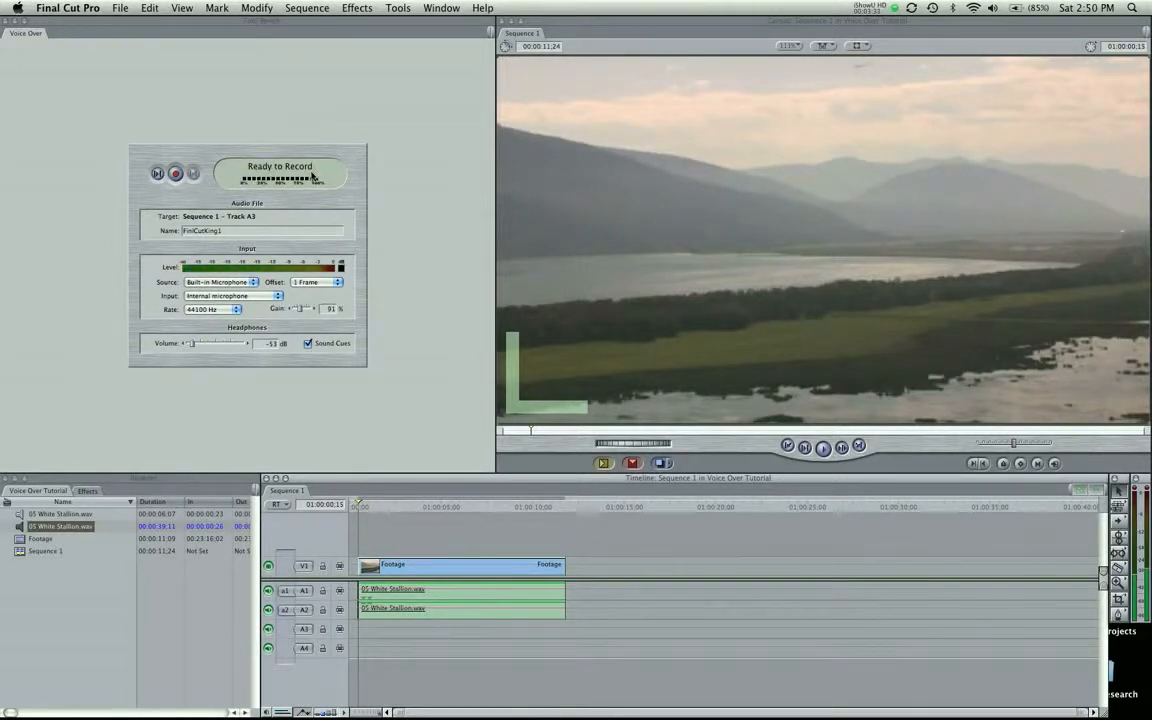
drag(370, 503, 398, 512)
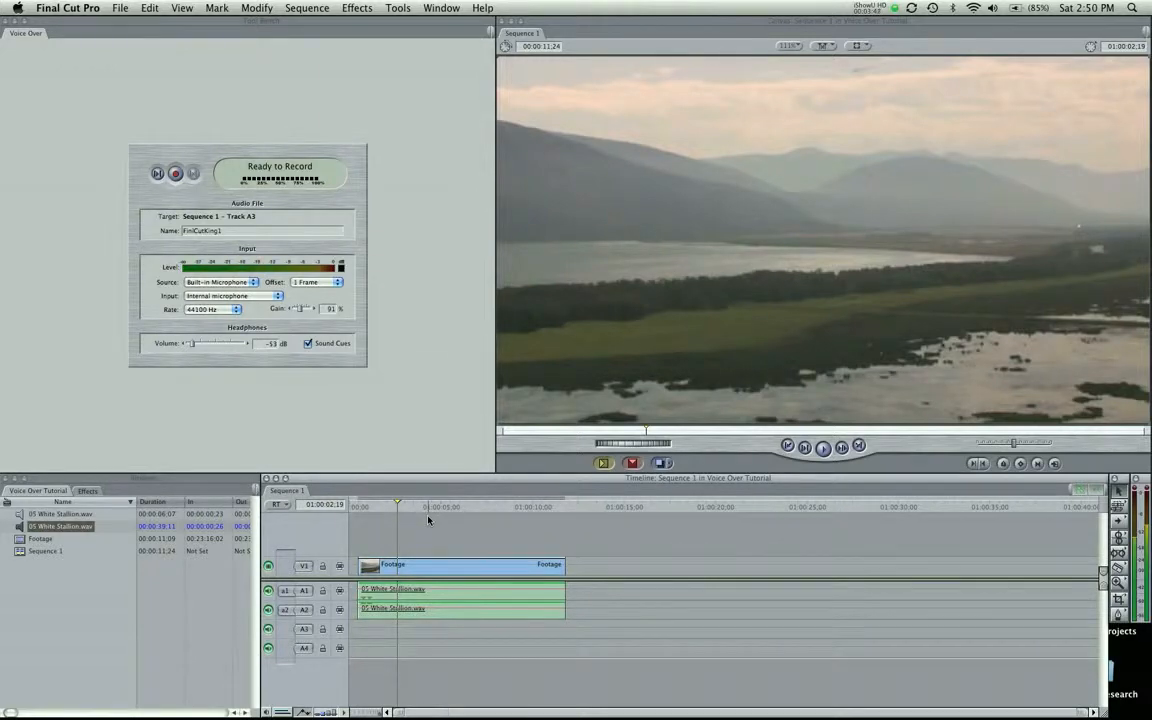
mouse_move(428, 507)
mouse_down()
mouse_move(485, 508)
mouse_move(411, 507)
mouse_up()
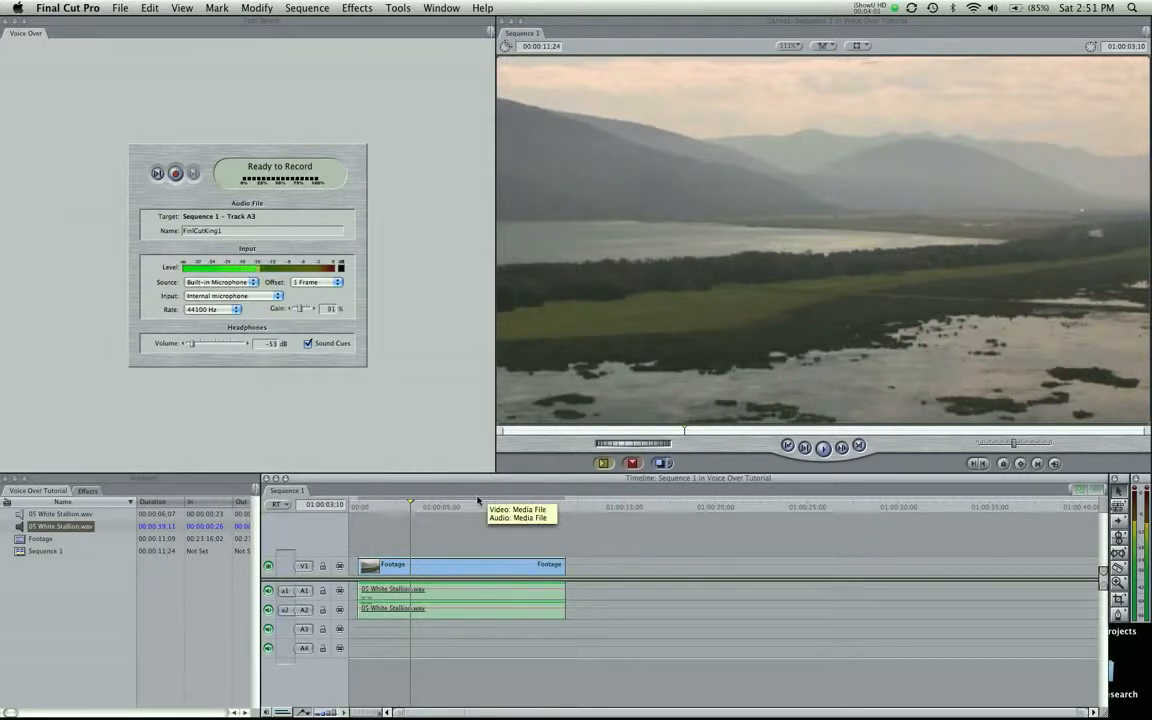
key(XF86AudioMute)
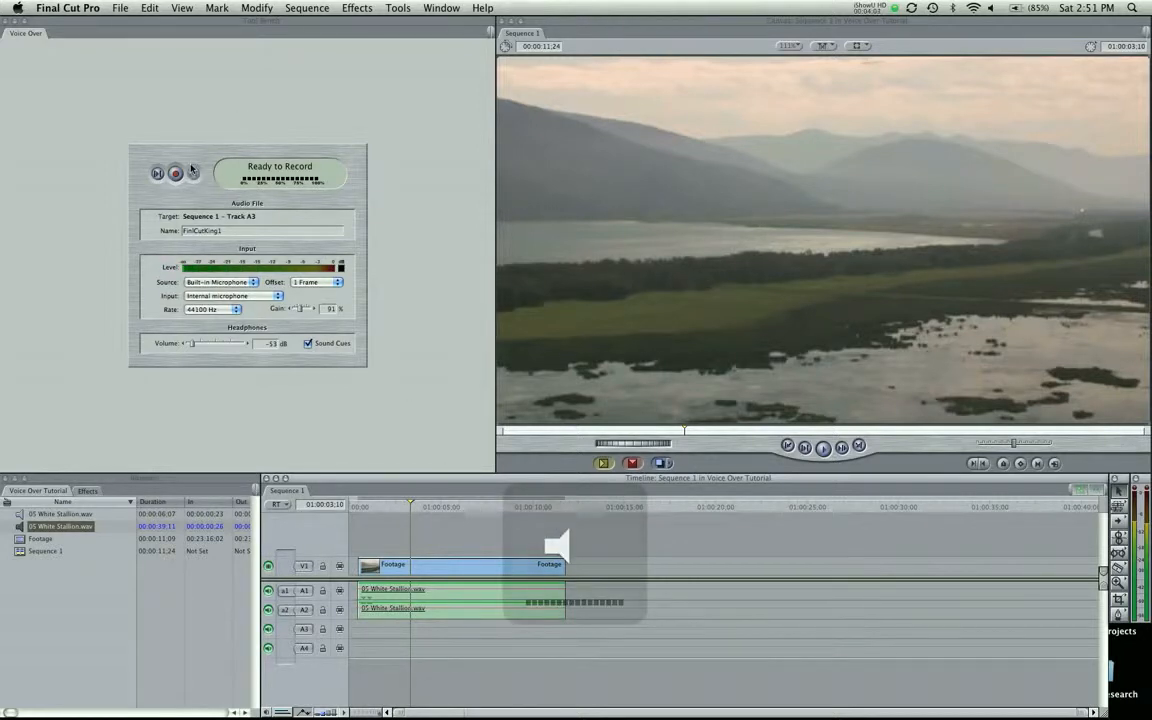
Step: Record the voice-over onto track A3 from the playhead through the end of the sequence
click(175, 174)
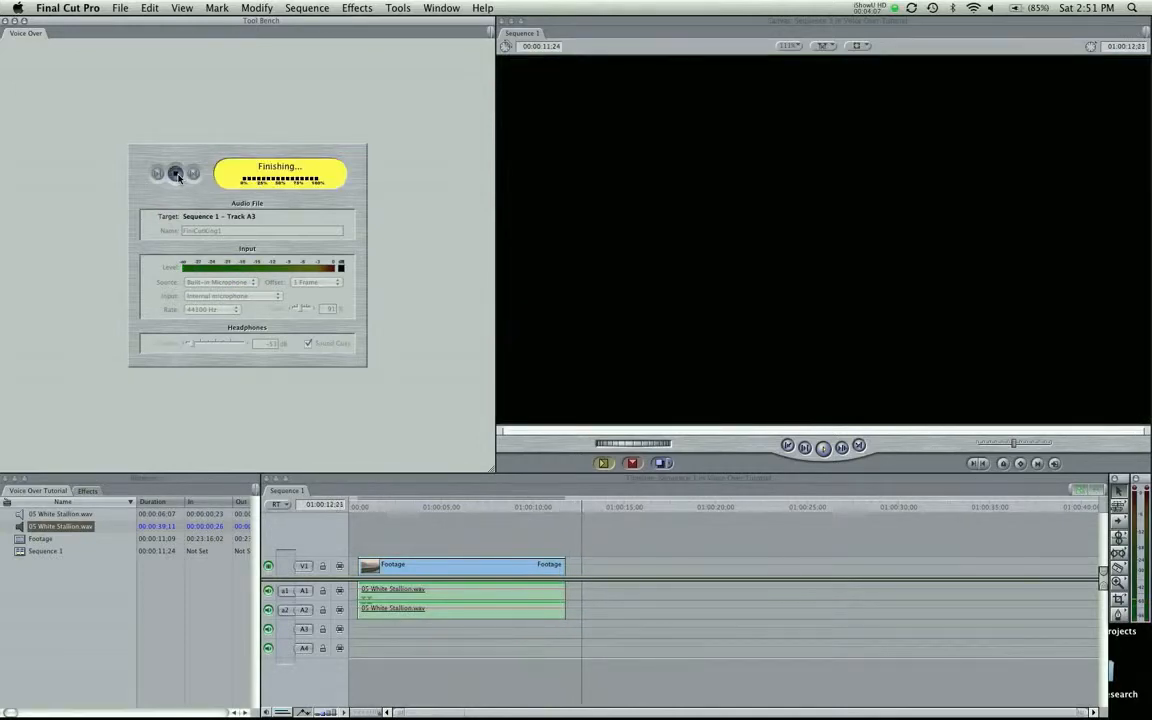
Step: Copy the Footage clip and paste it twice on track V1, starting at the sequence's end at 01:00:11;24
drag(512, 515, 561, 513)
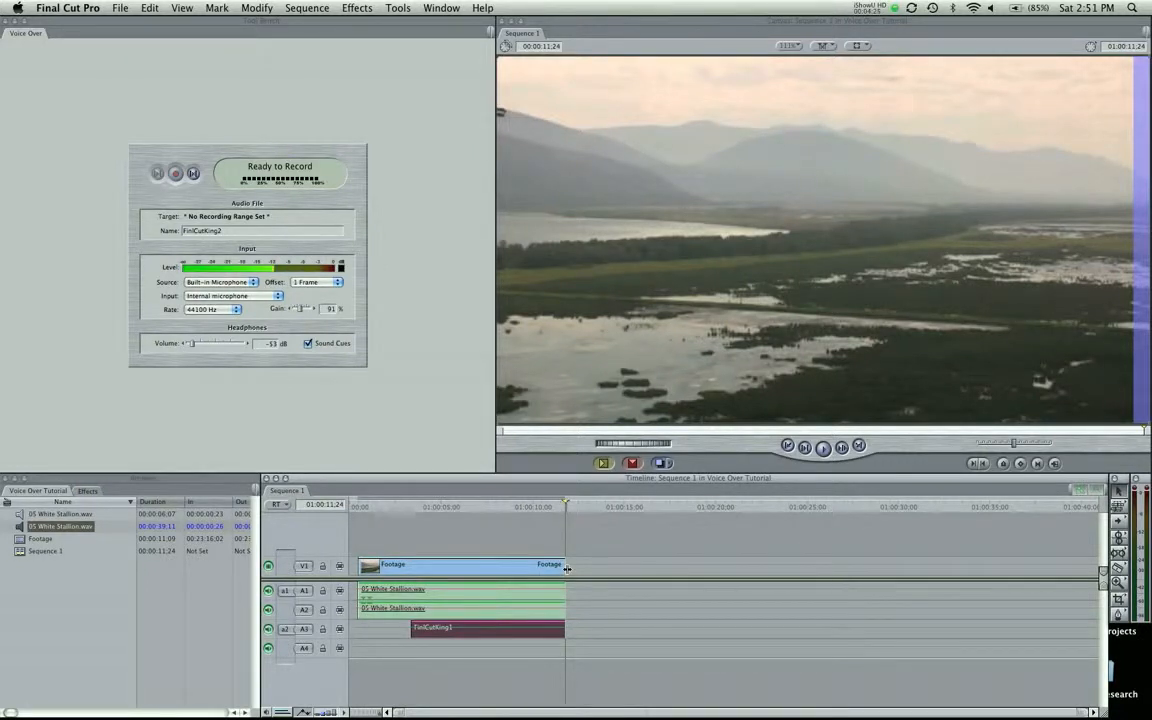
click(502, 567)
key(super+c)
key(super+v)
key(super+v)
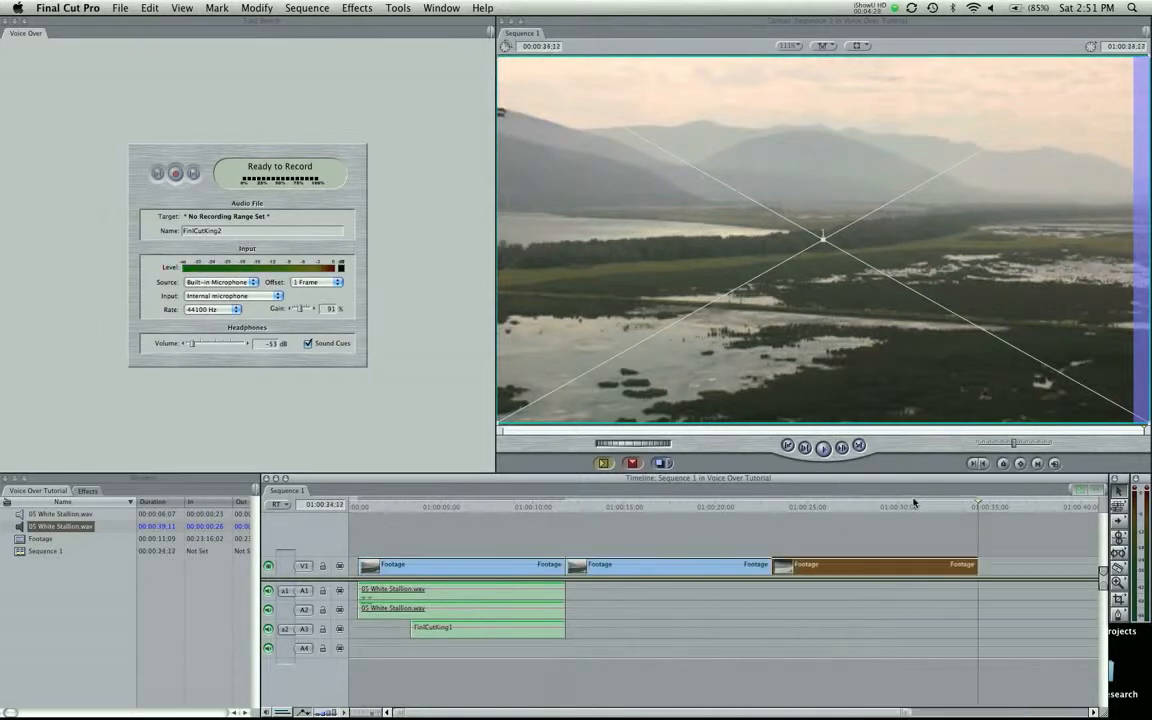
Step: Delete the two pasted copies of the Footage clip from track V1
click(919, 533)
drag(540, 508, 676, 573)
key(Delete)
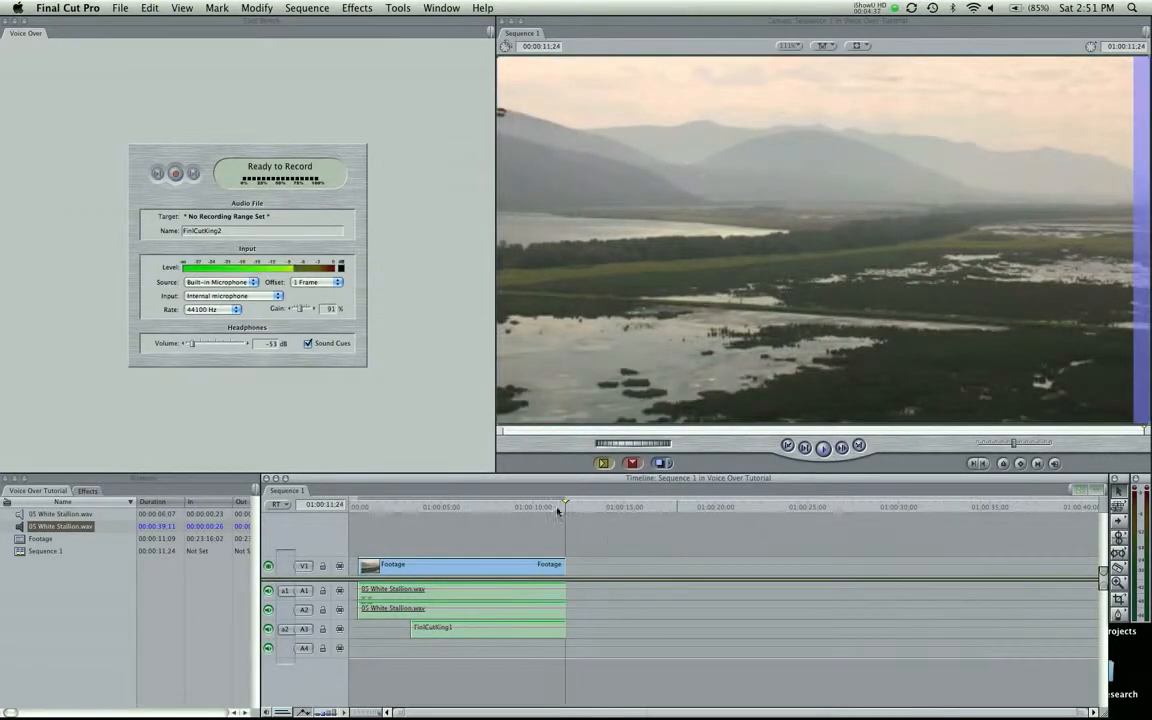
Step: Unmute the computer's sound and play the sequence to check the recorded voice-over against the music
click(446, 508)
key(XF86AudioMute)
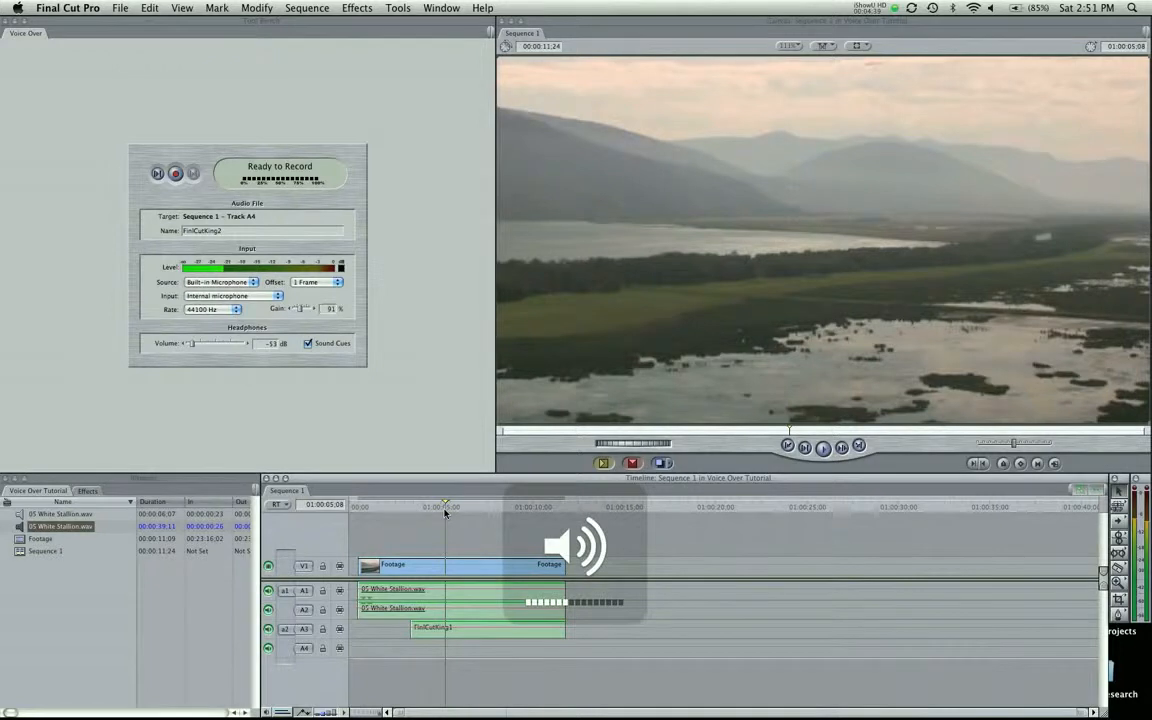
key(space)
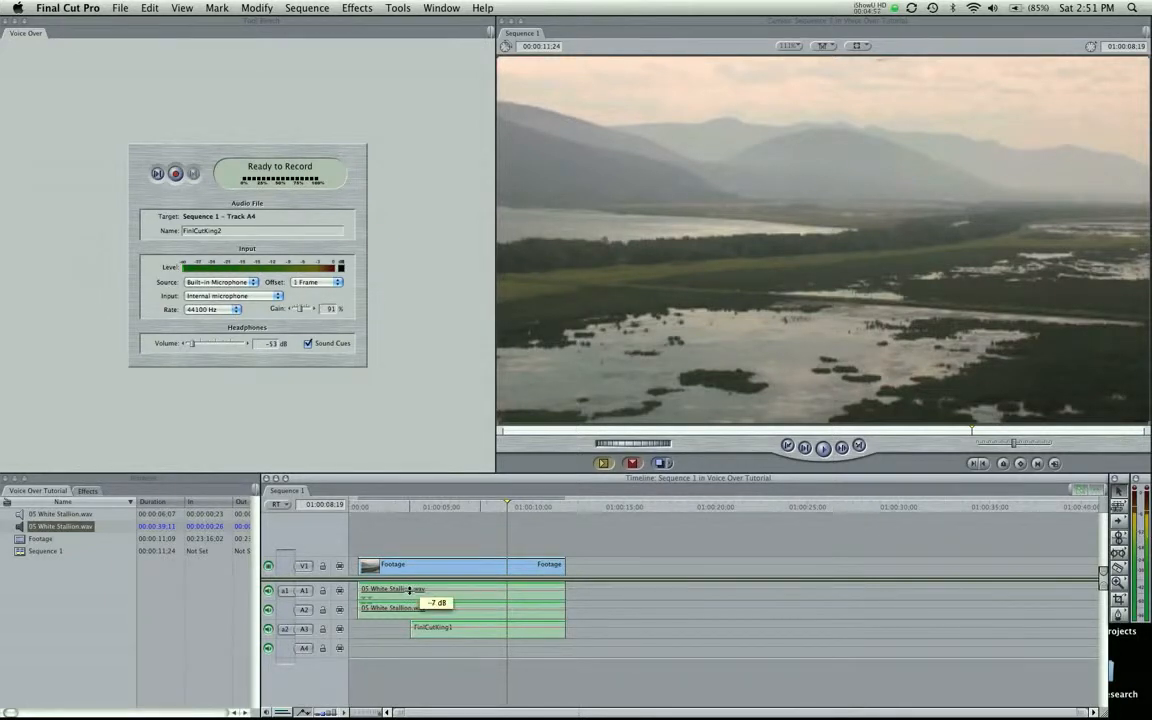
click(395, 507)
key(space)
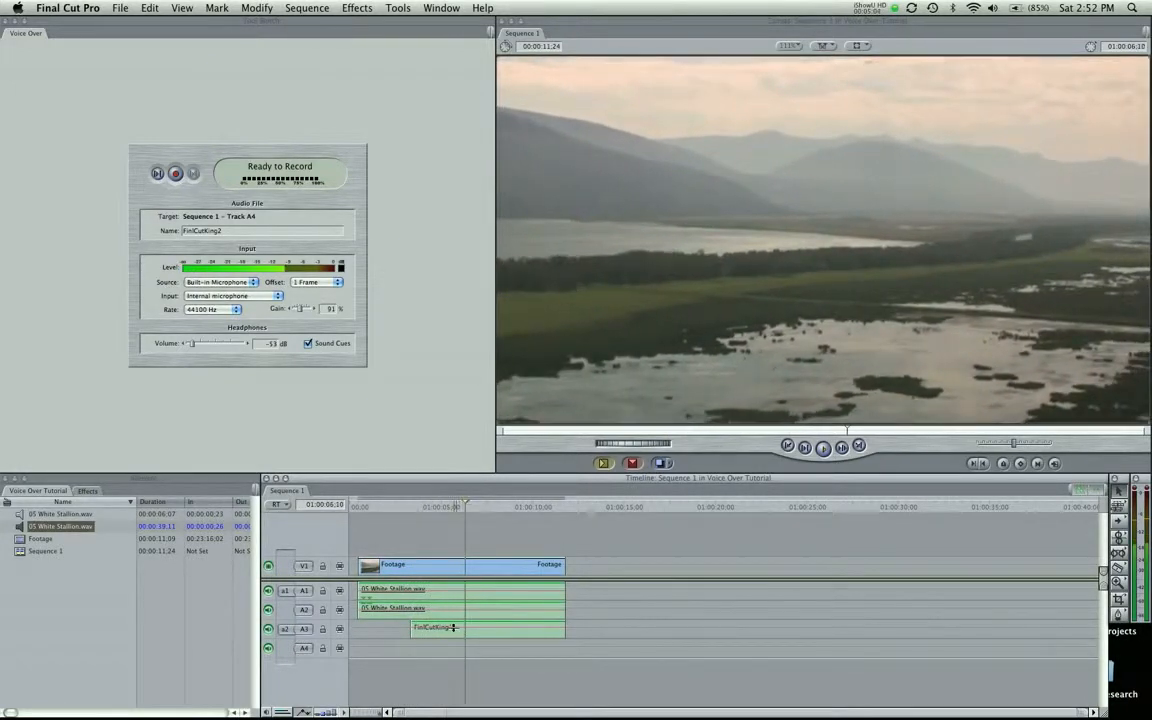
click(405, 506)
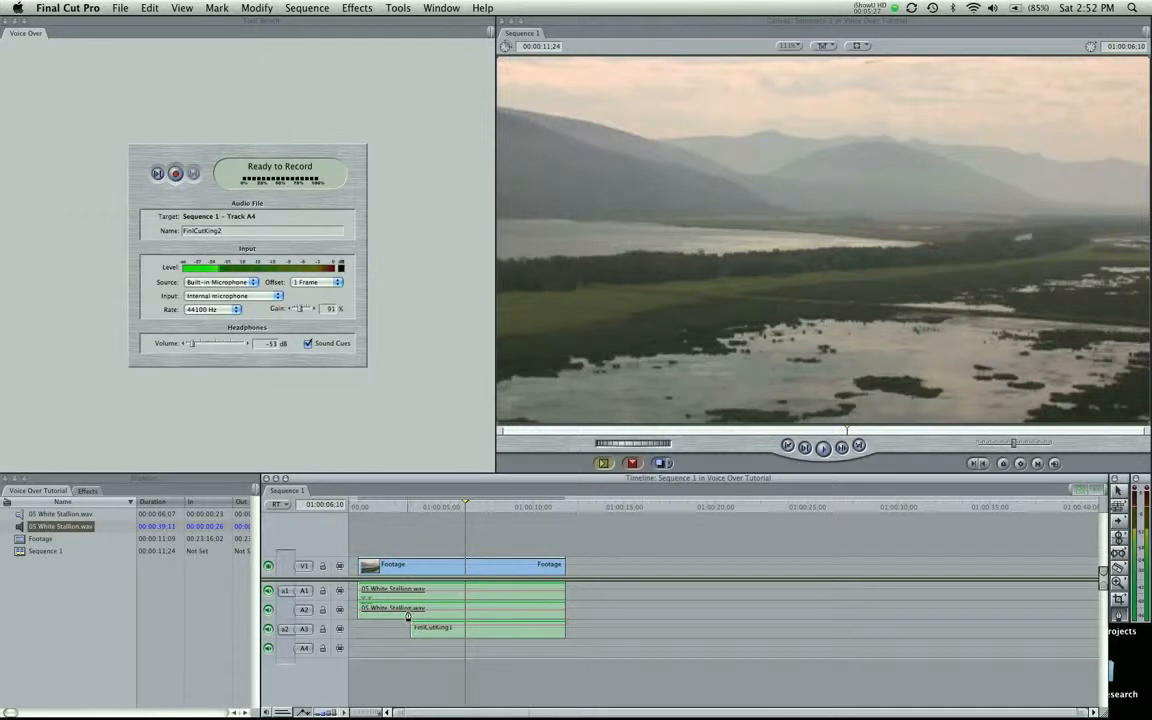
Step: Add two level keyframes to the music where the voice-over begins, lower the second one, and play from 01:00:03;05
key(z)
click(470, 617)
click(494, 615)
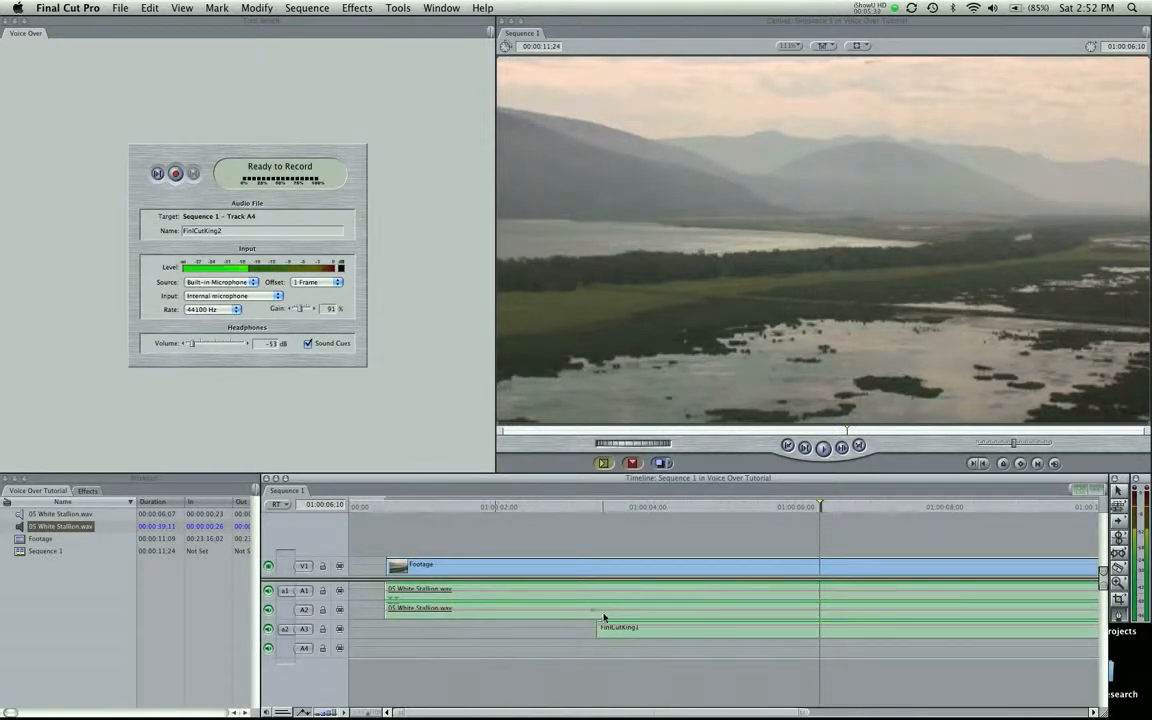
drag(602, 617, 602, 620)
click(585, 508)
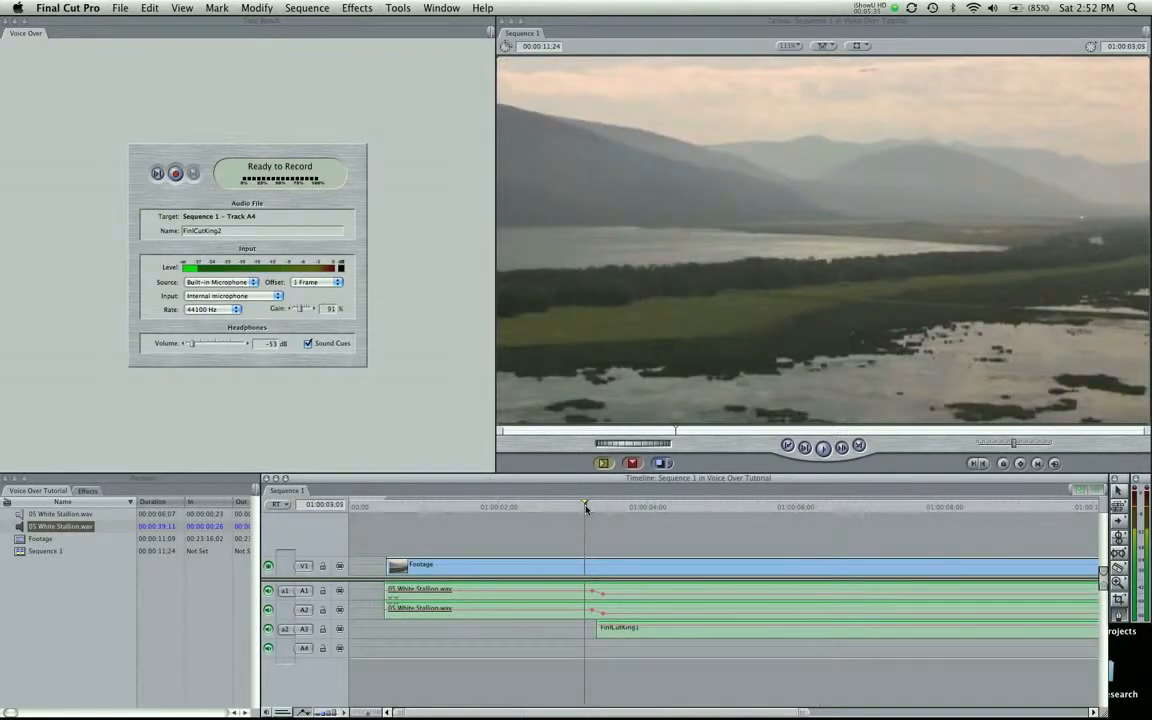
key(space)
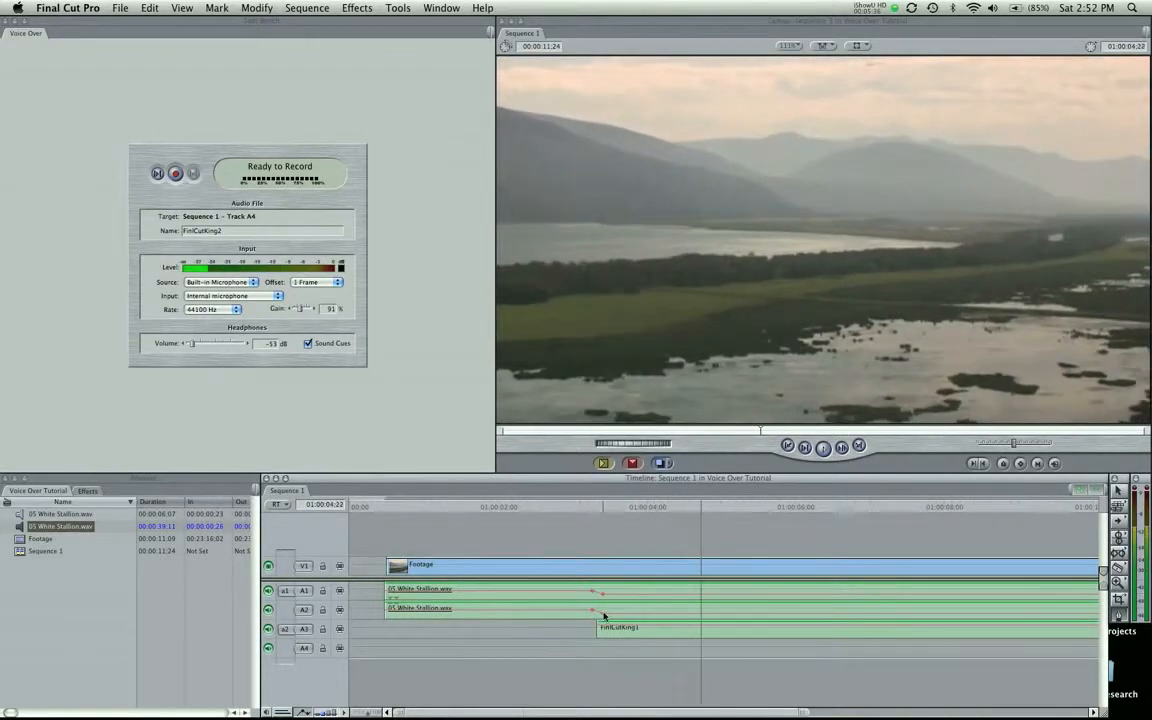
Step: Lengthen the music fade by moving its lowered keyframe about one second later, and play from 01:00:04;02
drag(614, 613, 704, 613)
click(653, 502)
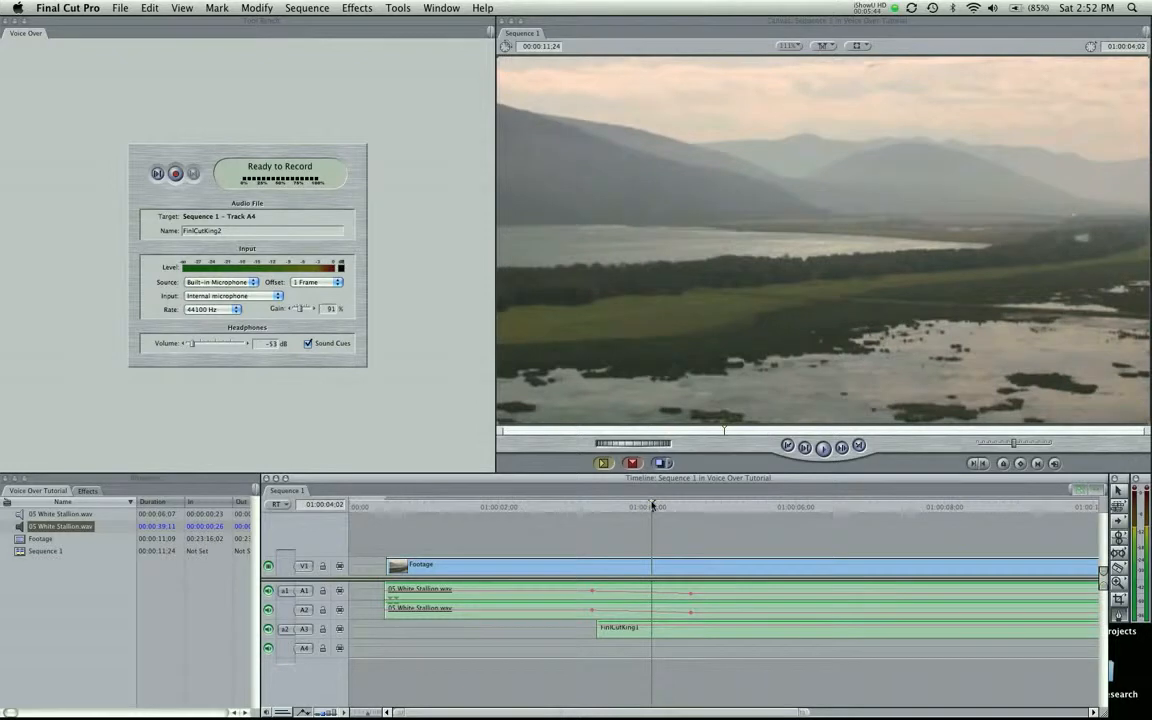
key(space)
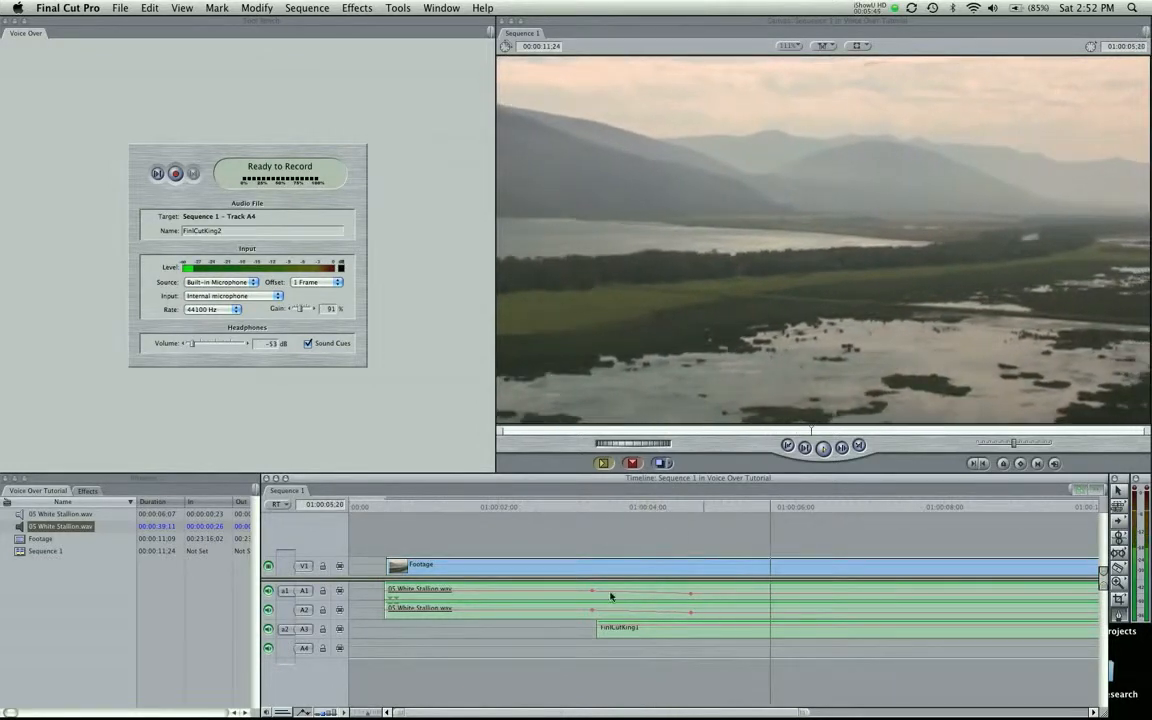
Step: Raise the computer's volume and play the sequence from the start of the footage at 01:00:00;14
click(386, 507)
key(XF86AudioRaiseVolume)
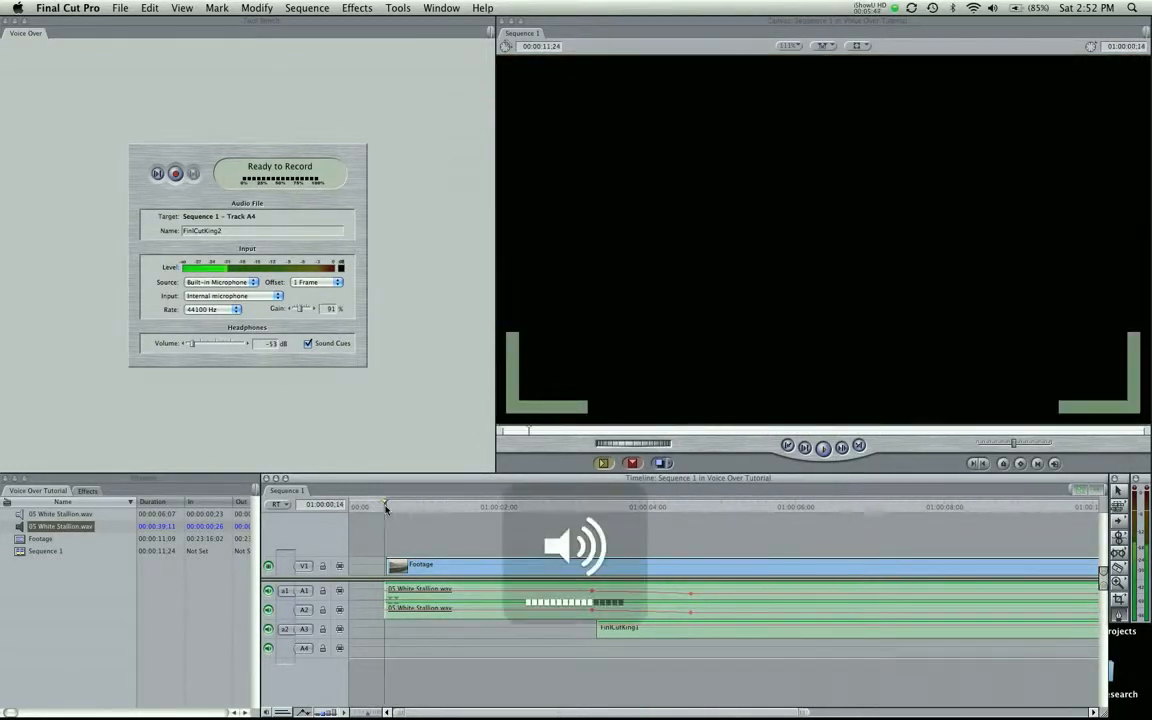
key(space)
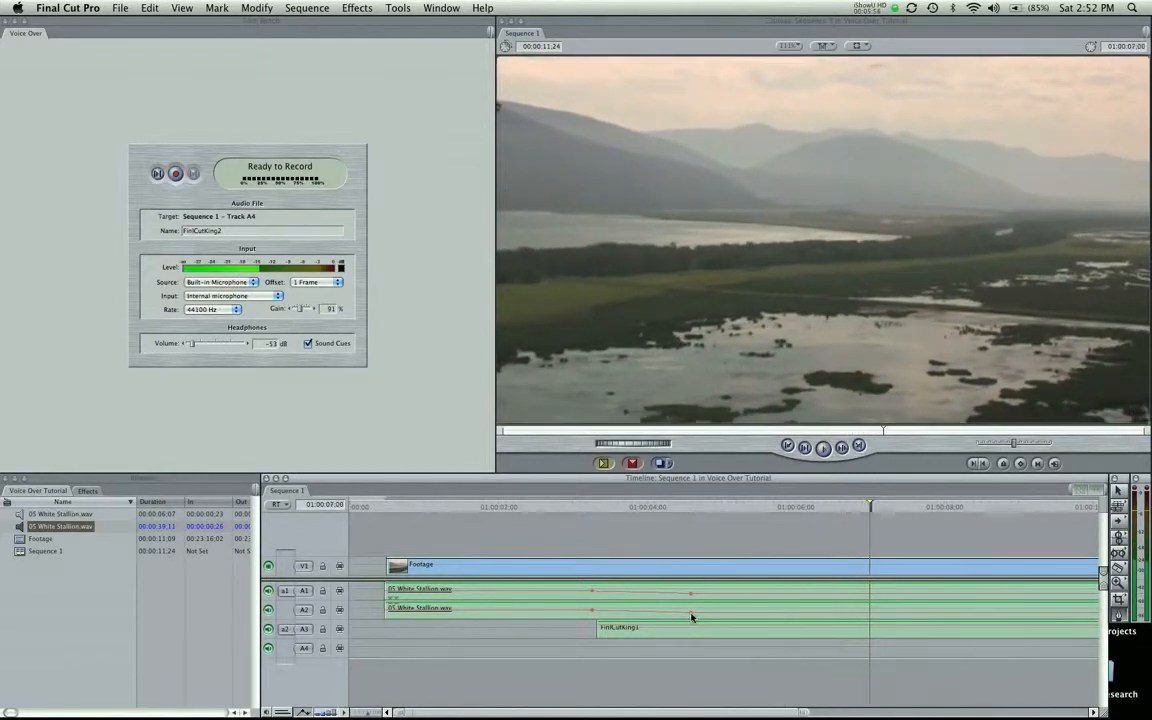
Step: Adjust the music's second level keyframe downward and play the section under the voice-over to check the balance
drag(691, 613, 690, 617)
click(683, 507)
key(space)
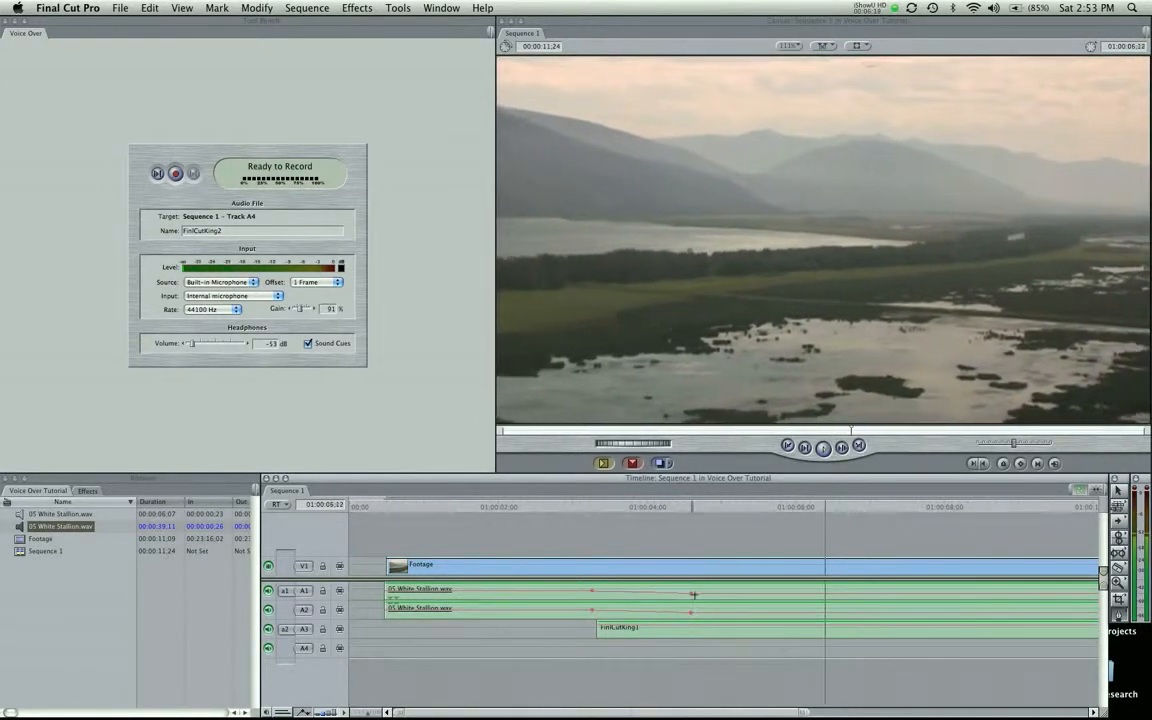
key(space)
Step: Cut off the end of the voice-over clip FinlCutKing1 on track A3 at about 01:00:10
key(shift+z)
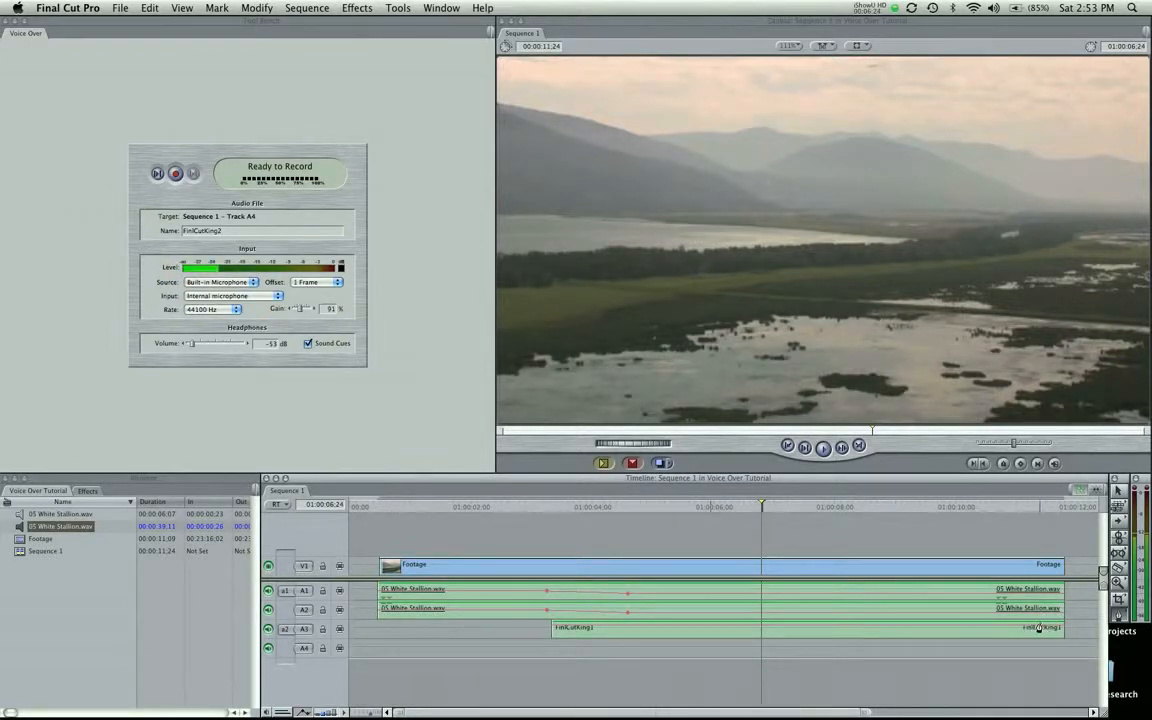
click(968, 630)
key(Delete)
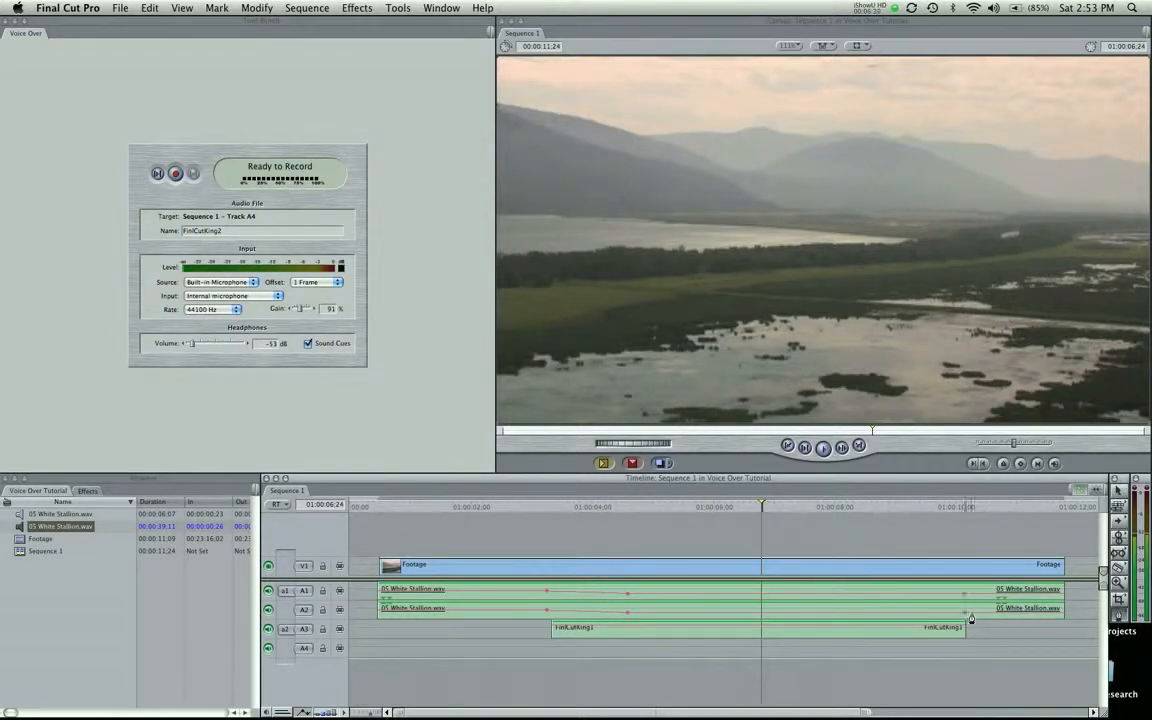
Step: Shape a music fade-up with level keyframes before and after the end of the voice-over, and play it back
click(985, 612)
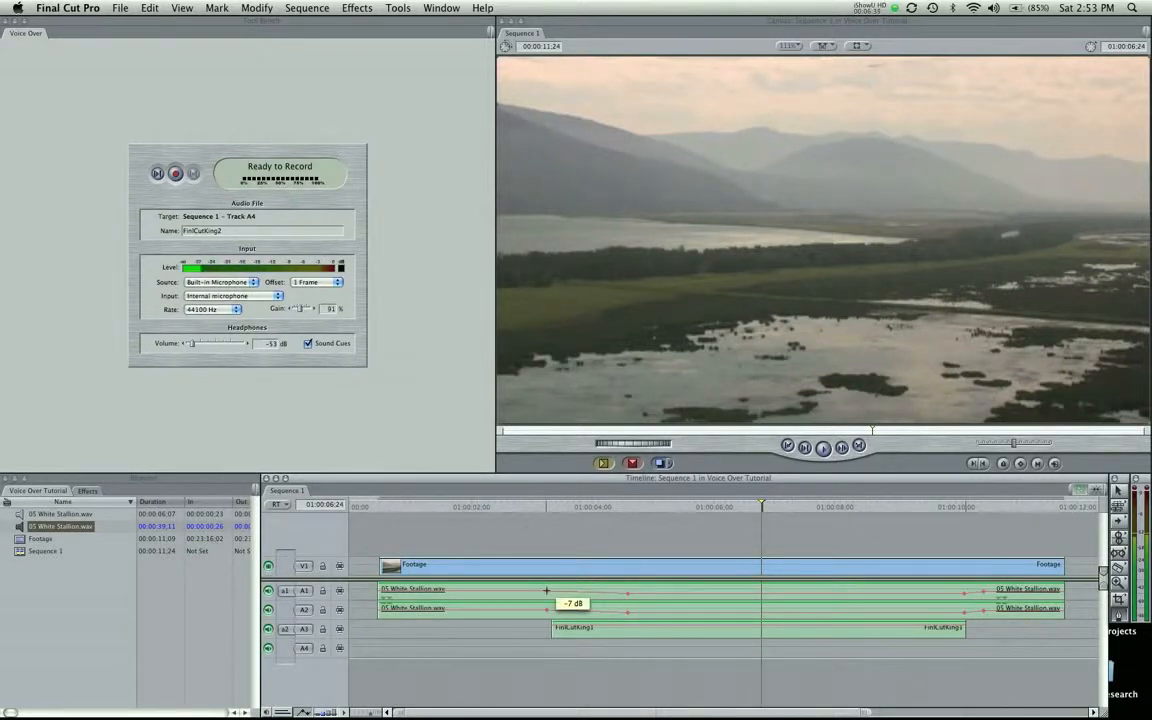
drag(984, 610, 985, 610)
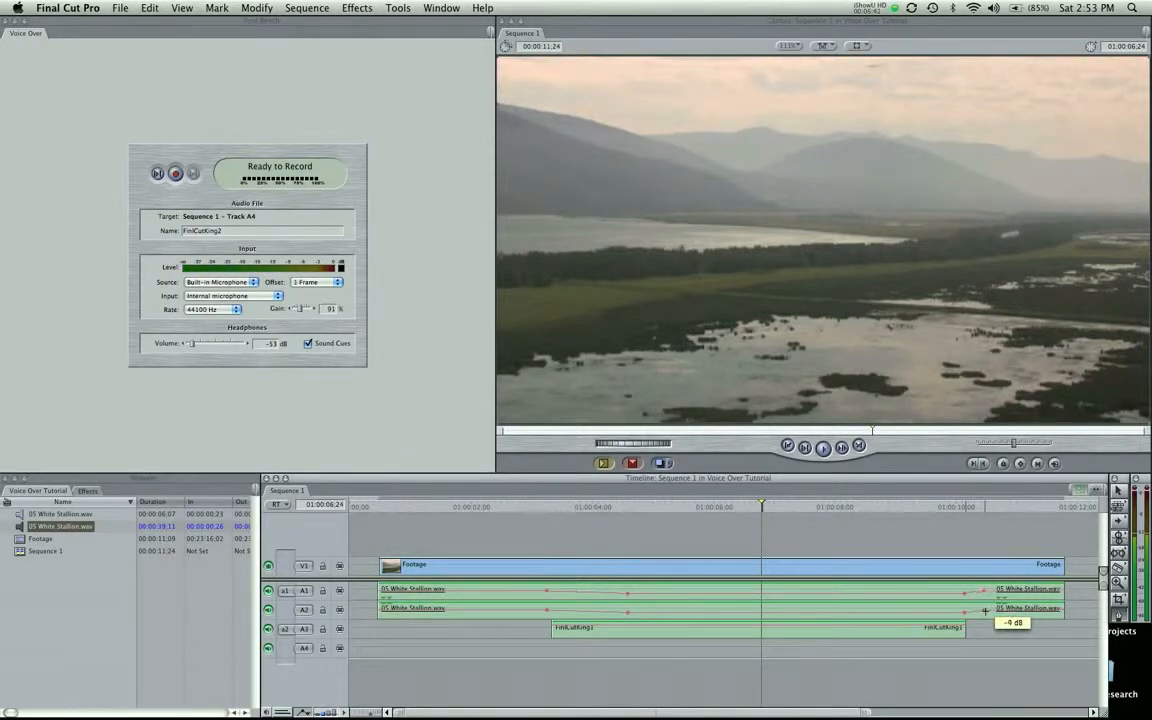
drag(985, 611, 988, 611)
drag(988, 608, 945, 611)
click(938, 506)
key(space)
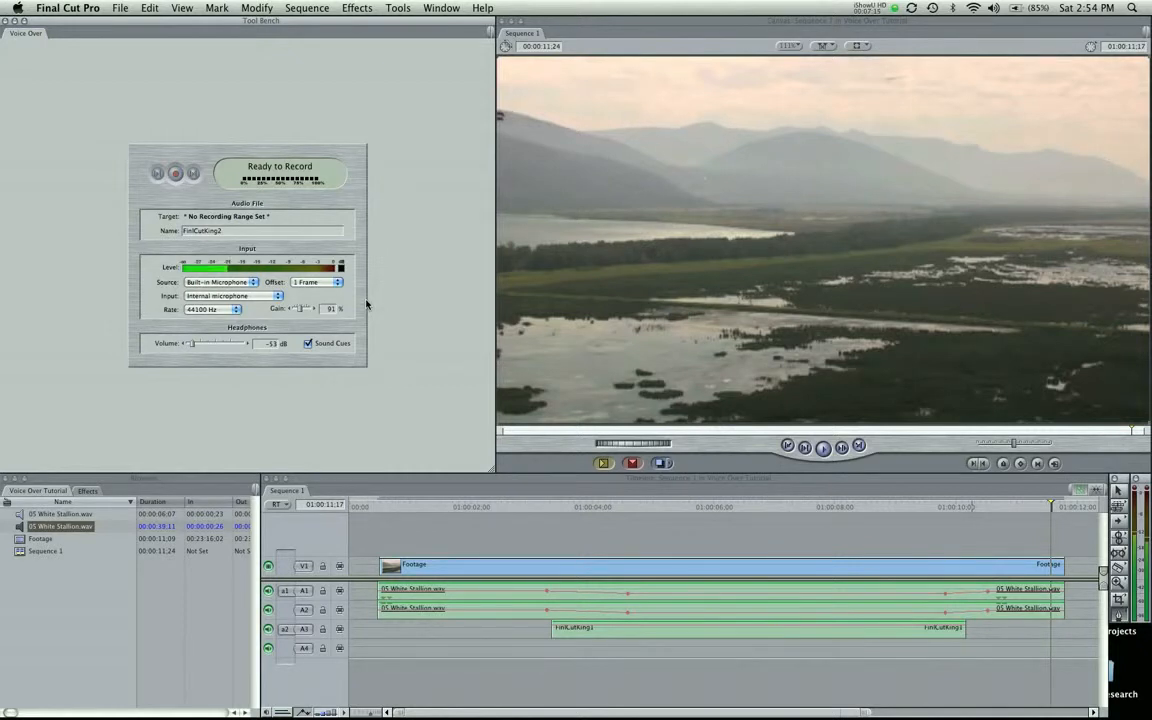
Step: Scrub through the opening of the sequence and return the playhead to 01:00:00;16
drag(465, 507, 513, 508)
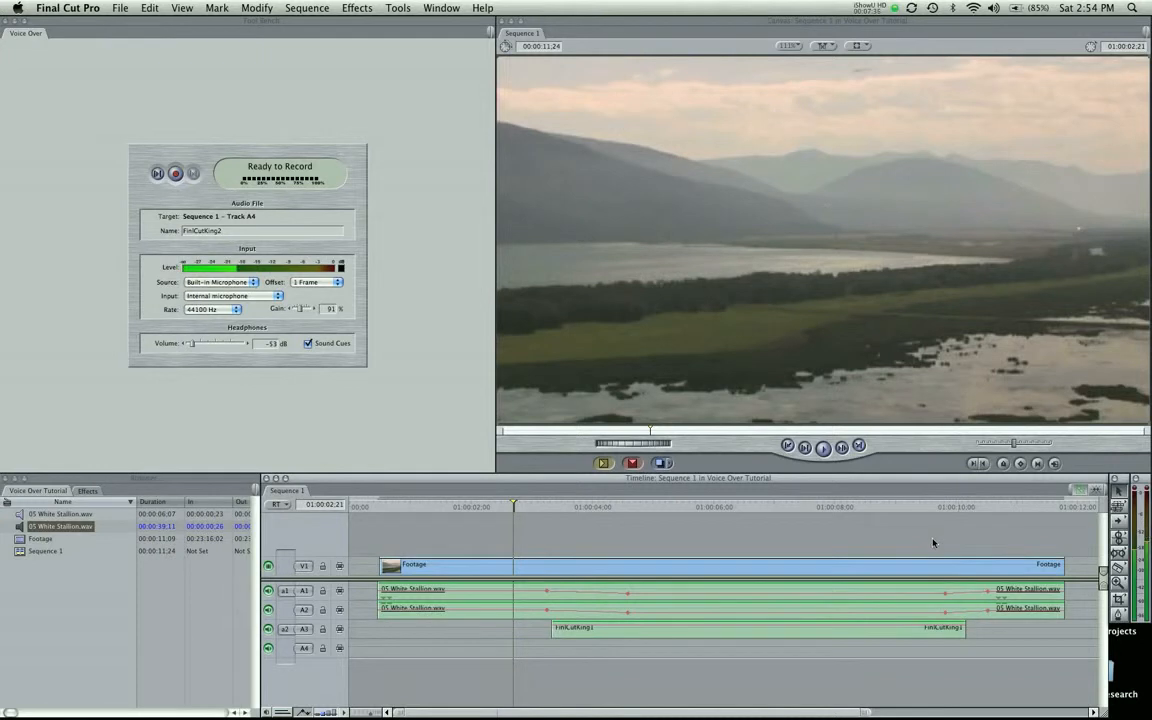
drag(424, 506, 383, 512)
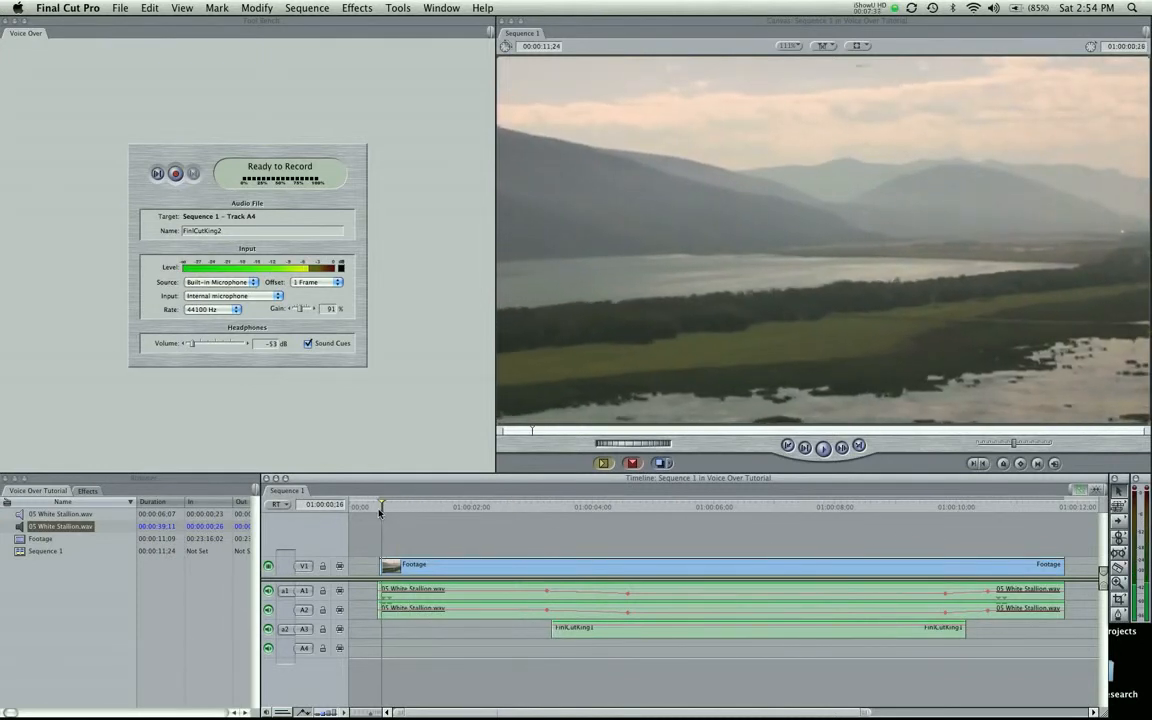